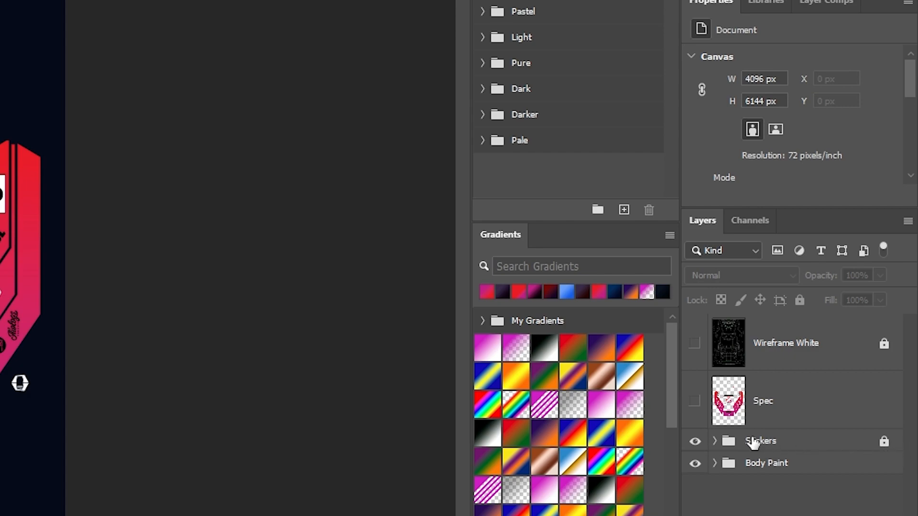
# - Duplicate the Stickers group within the same document as "Fresnel" and unlock the copy
pyautogui.click(771, 443)
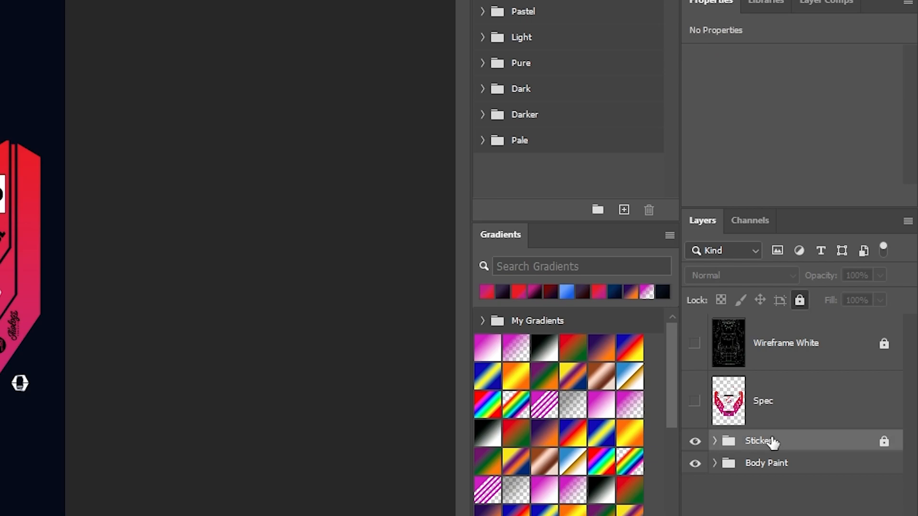
pyautogui.rightClick(771, 442)
pyautogui.click(613, 143)
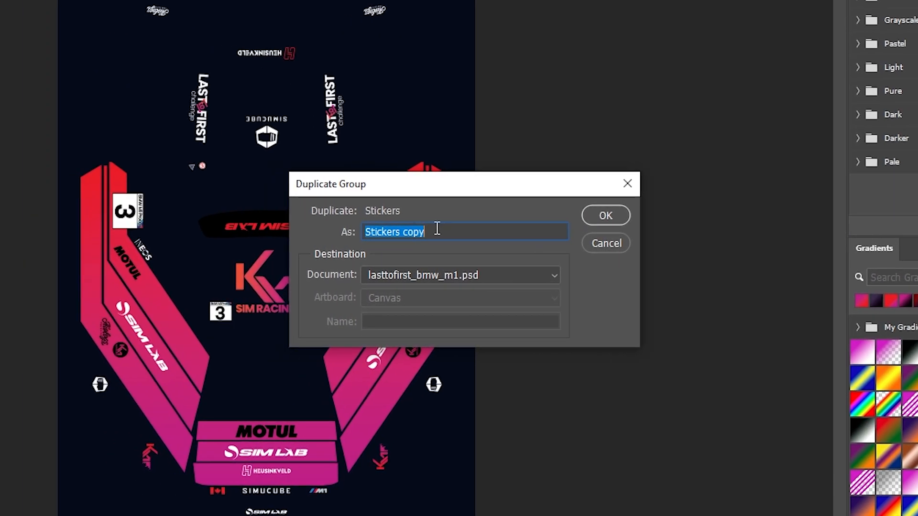
pyautogui.press('BackSpace')
pyautogui.hotkey('ctrl', 'z')
pyautogui.write('Fresnel')
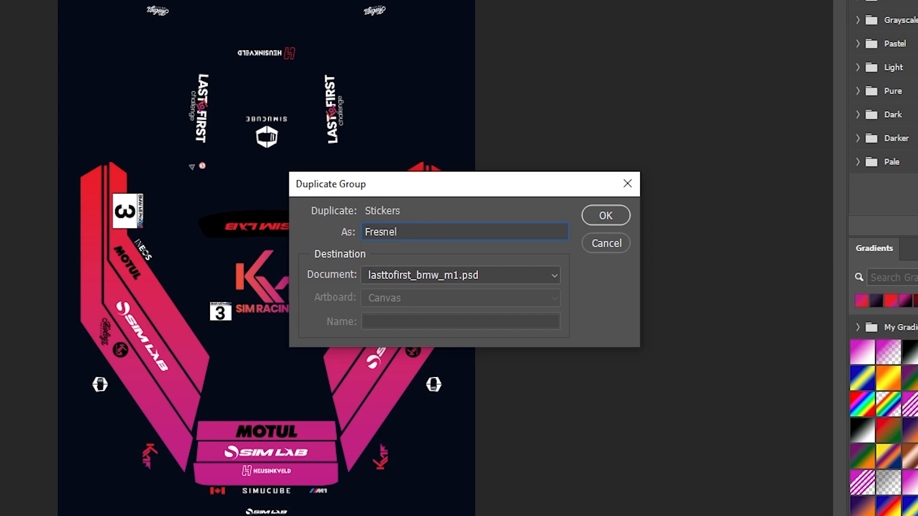
pyautogui.click(599, 214)
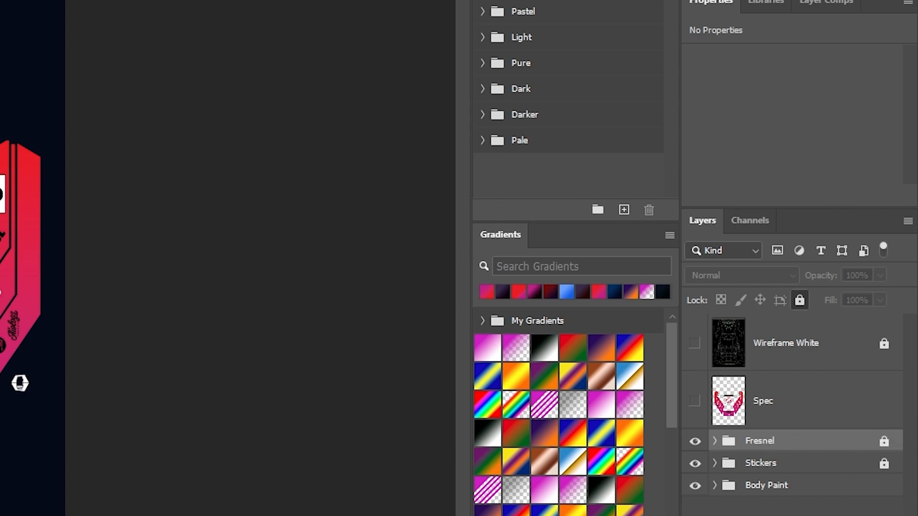
pyautogui.click(885, 441)
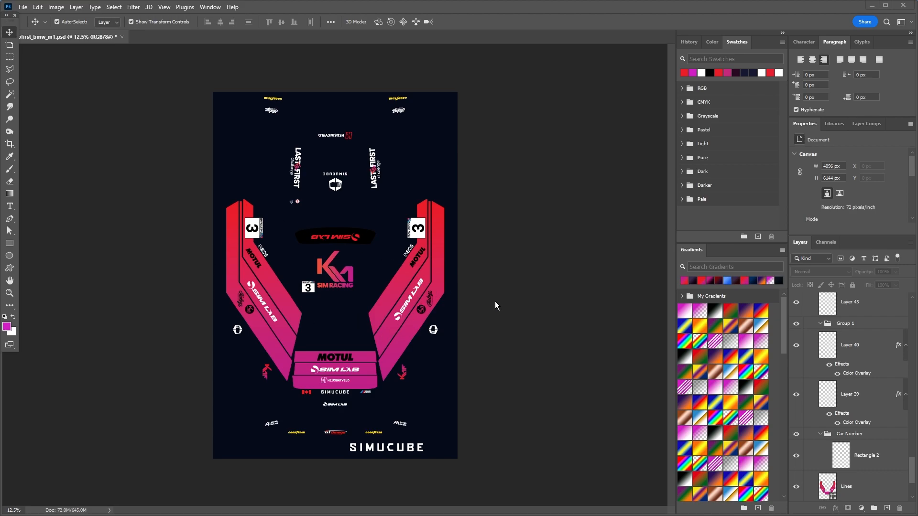
# - Keep the Move tool's auto-select on Layer and load the outline of the Fresnel group's Lines layer as a selection
pyautogui.click(395, 289)
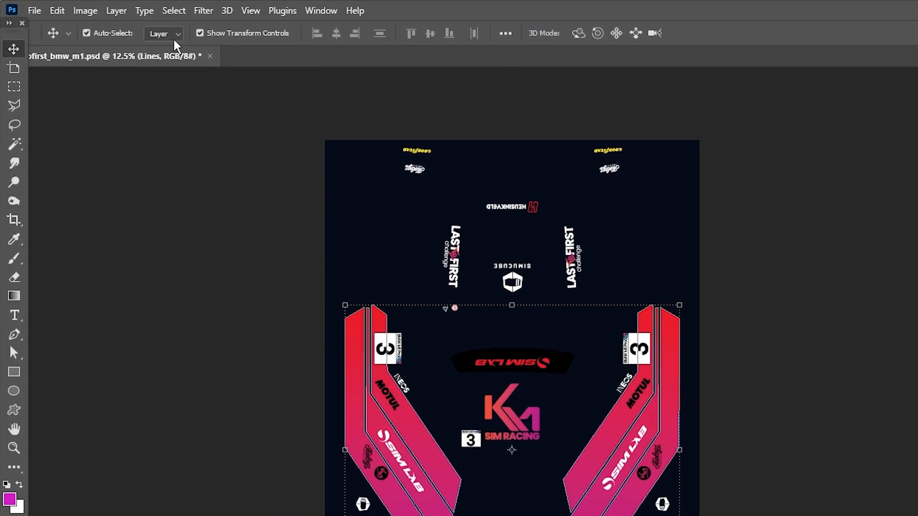
pyautogui.click(108, 24)
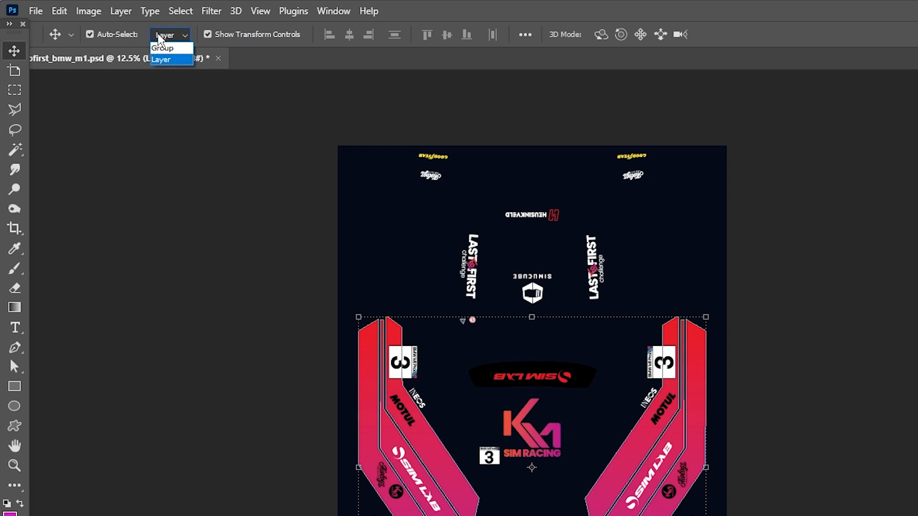
pyautogui.click(169, 89)
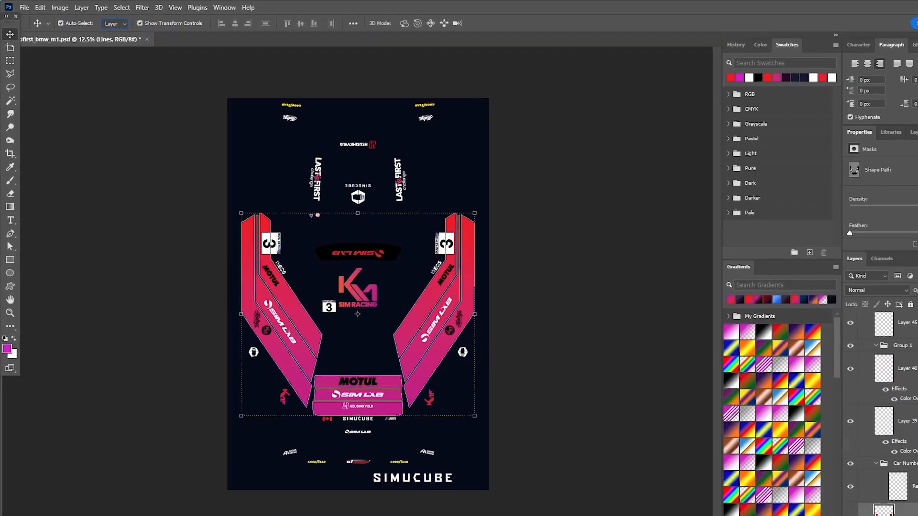
pyautogui.scroll(-3, 860, 492)
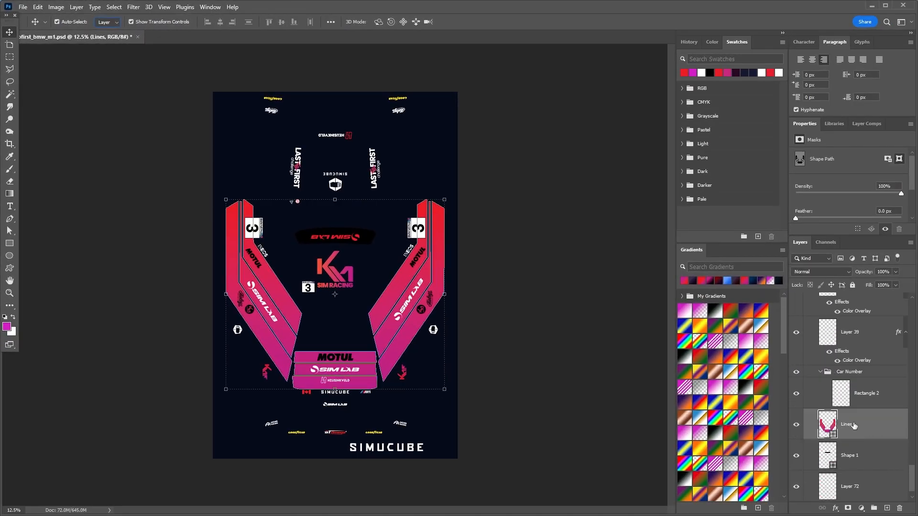
pyautogui.keyDown('ctrl'); pyautogui.click(828, 424); pyautogui.keyUp('ctrl')
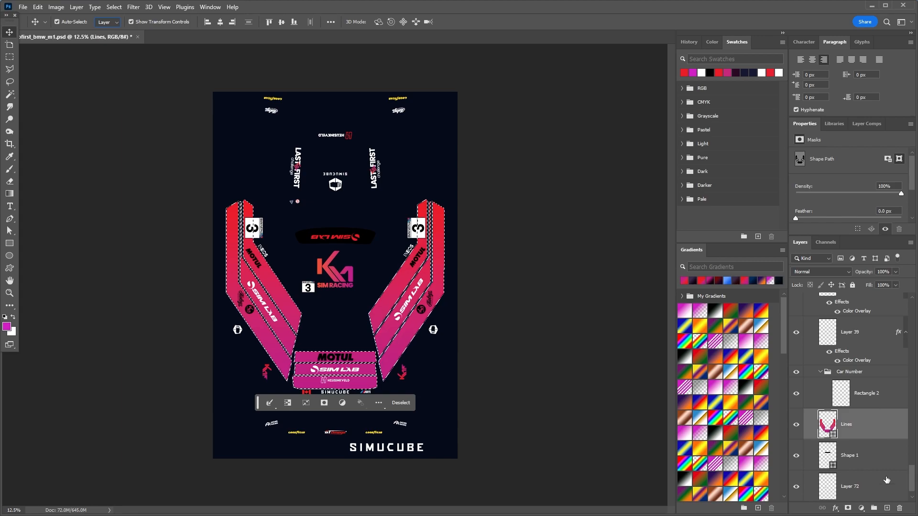
# - Add a new empty layer, place it above the Fresnel group and name it "Chrome"
pyautogui.hotkey('ctrl', 'j')
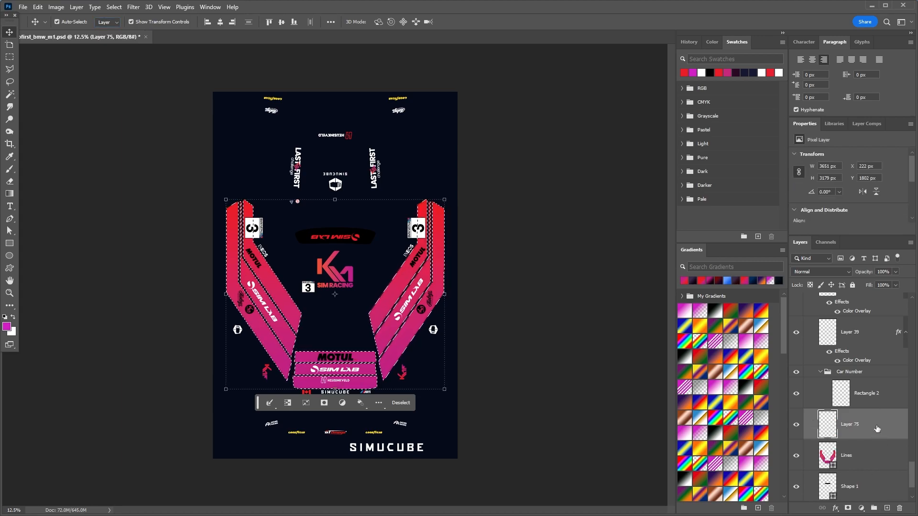
pyautogui.moveTo(852, 427); pyautogui.dragTo(847, 383)
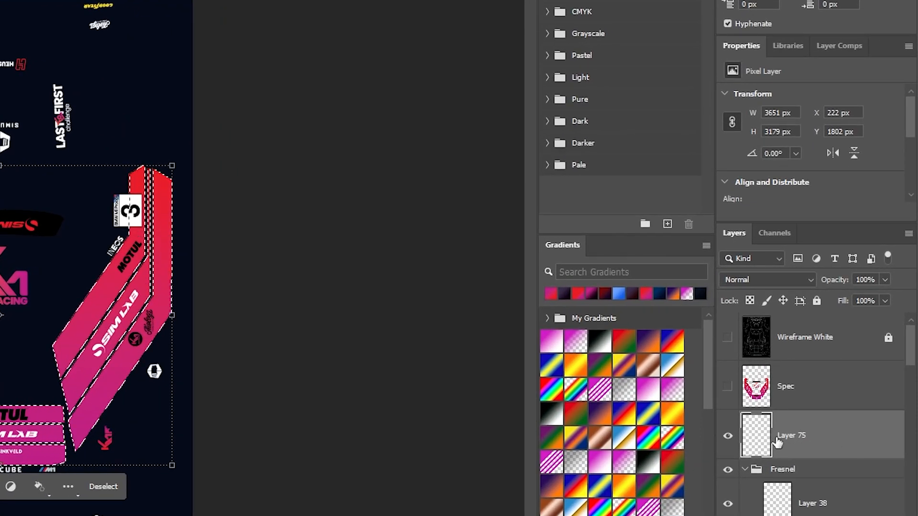
pyautogui.doubleClick(793, 435)
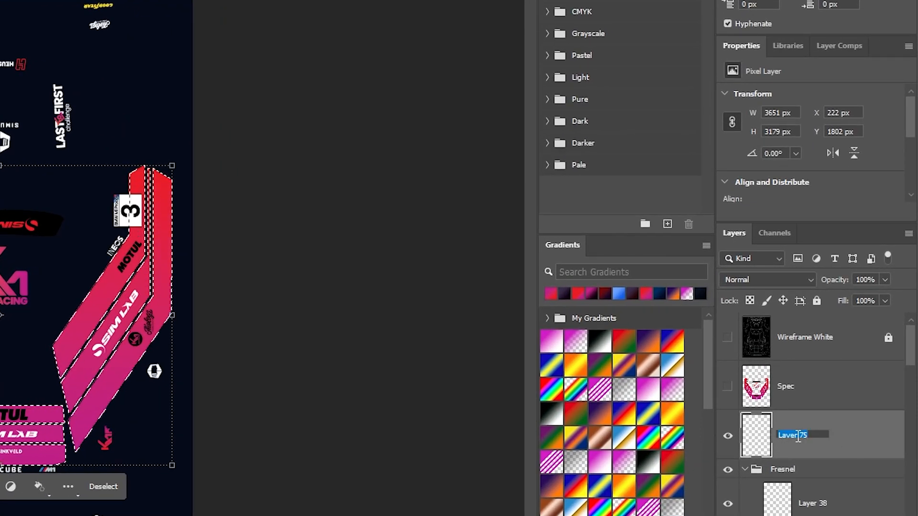
pyautogui.write('Chrome')
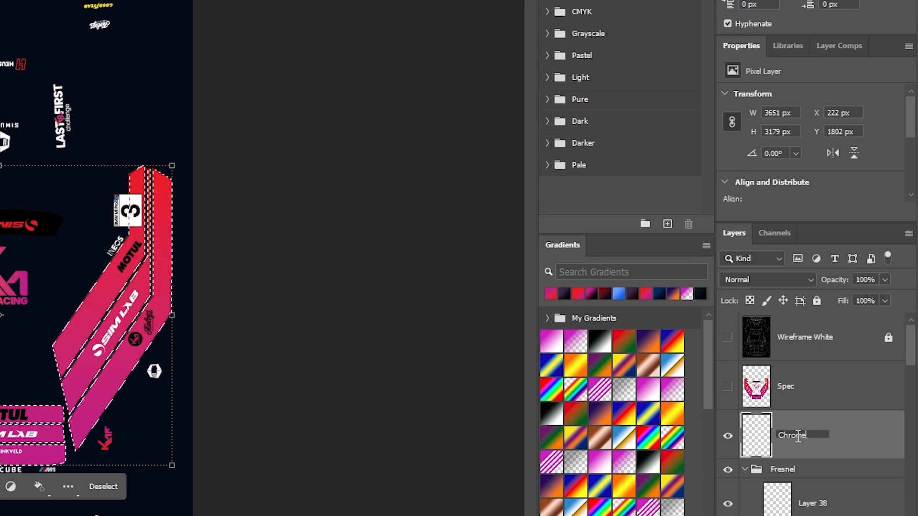
pyautogui.press('Return')
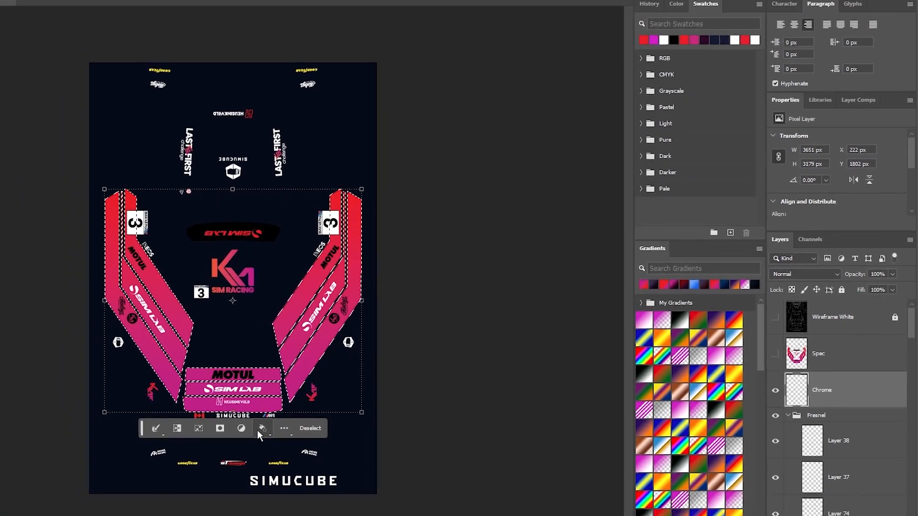
# - Fill the stripe selection with black on the Chrome layer and deselect
pyautogui.click(199, 452)
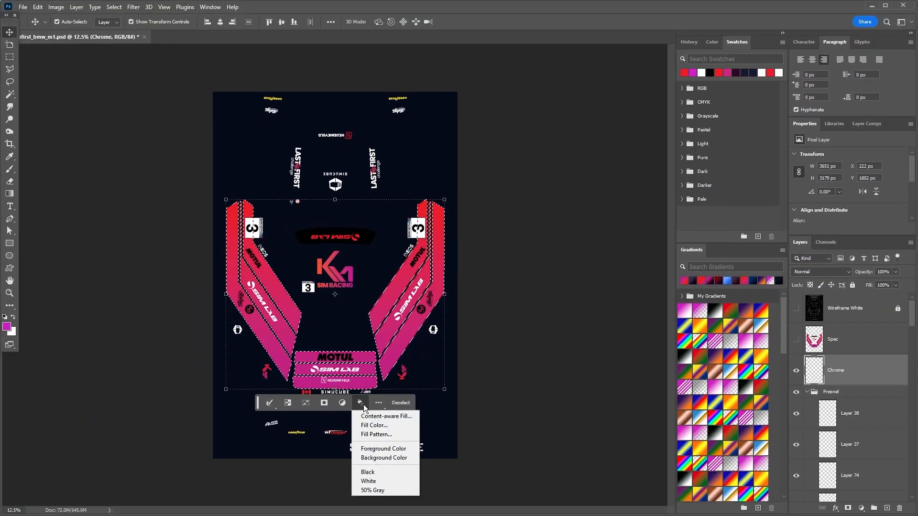
pyautogui.click(370, 472)
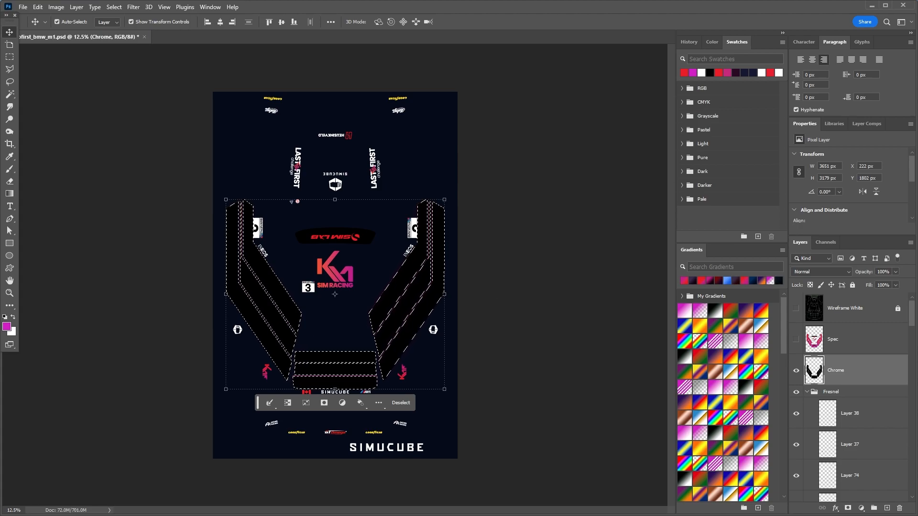
pyautogui.hotkey('ctrl', 'd')
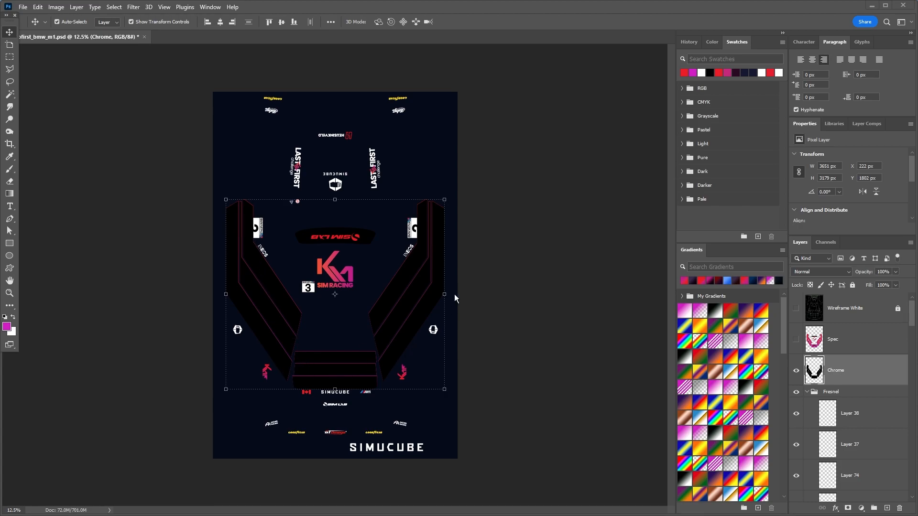
# - Check the Chrome layer against the stripes by loading its outline as a selection and toggling its visibility, and deselect
pyautogui.keyDown('ctrl'); pyautogui.click(815, 370); pyautogui.keyUp('ctrl')
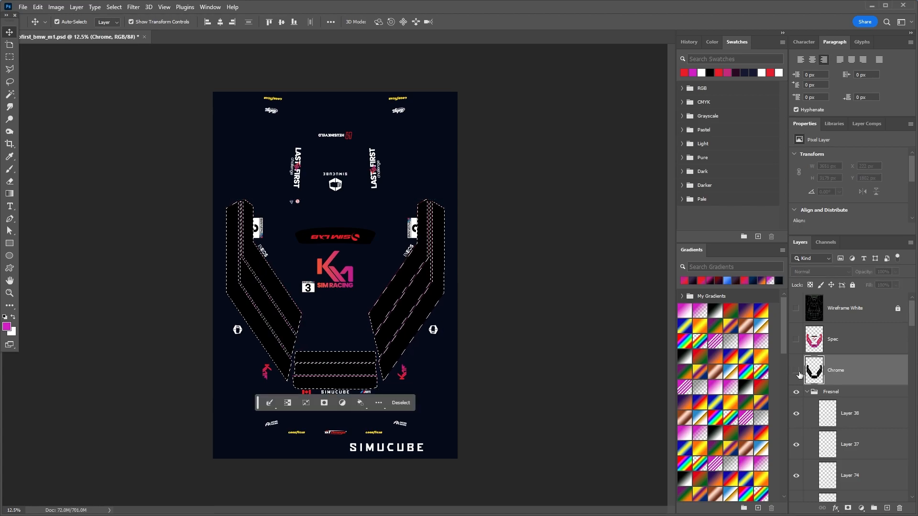
pyautogui.click(796, 370)
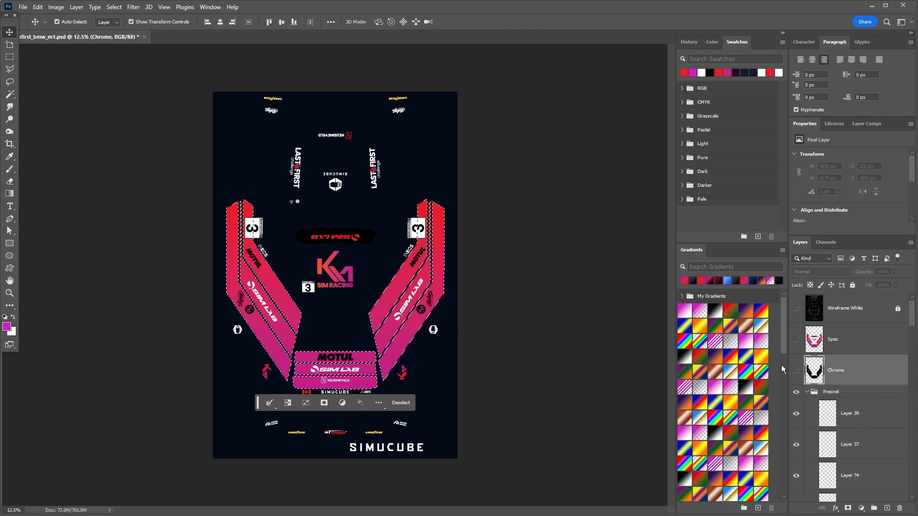
pyautogui.click(796, 371)
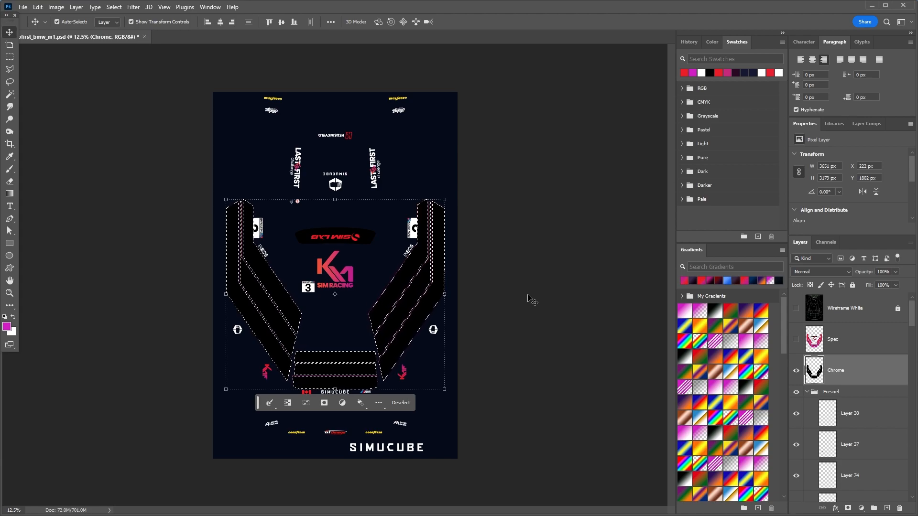
pyautogui.click(561, 302)
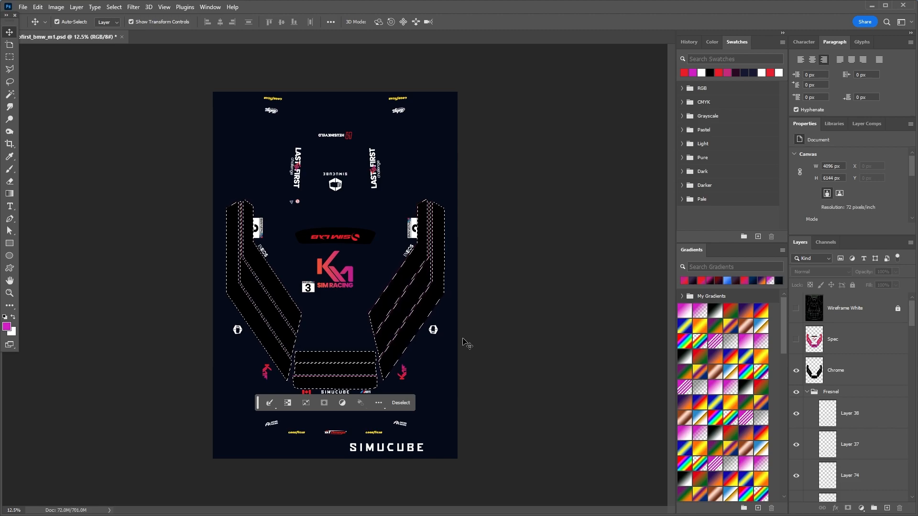
pyautogui.click(405, 404)
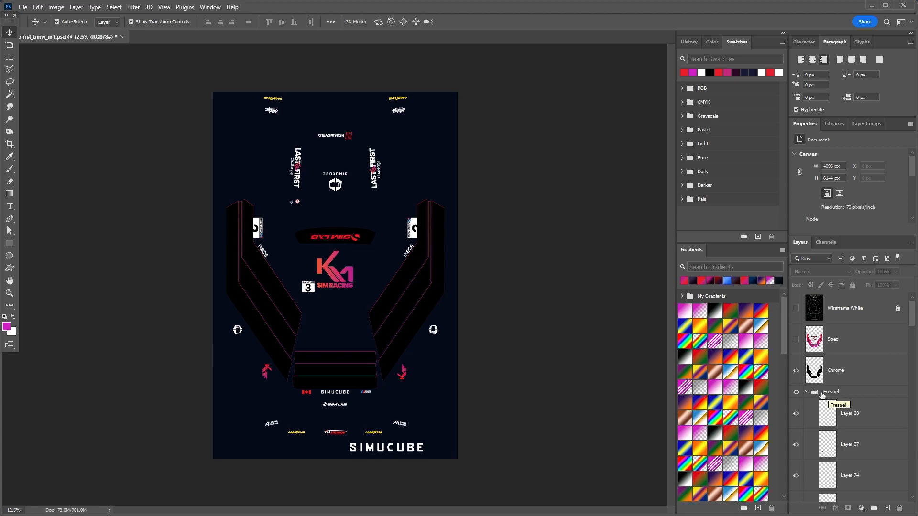
# - Delete the Lines layer from the Fresnel group
pyautogui.click(846, 399)
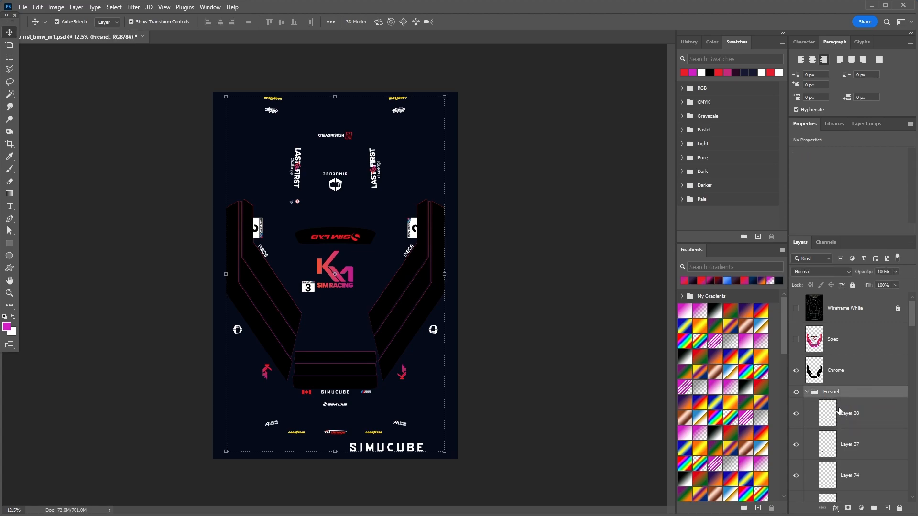
pyautogui.scroll(-10, 839, 411)
pyautogui.scroll(-5, 836, 412)
pyautogui.click(863, 426)
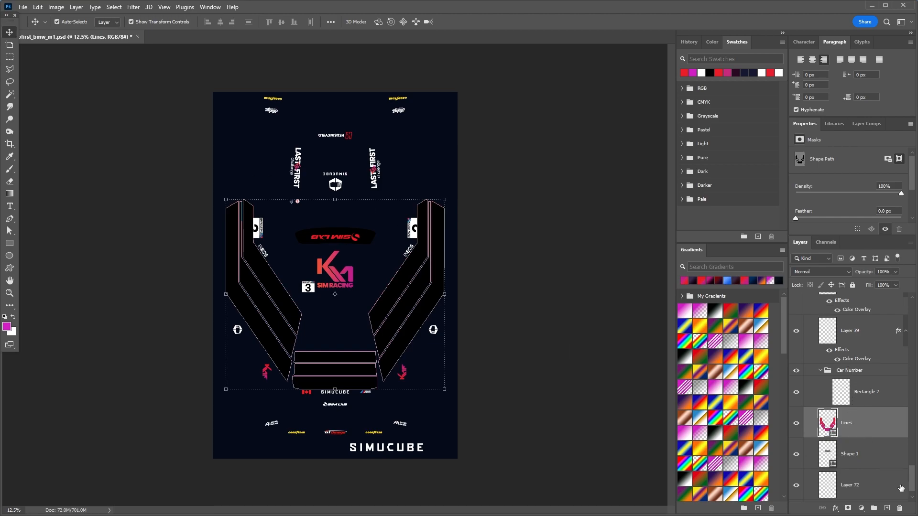
pyautogui.click(901, 508)
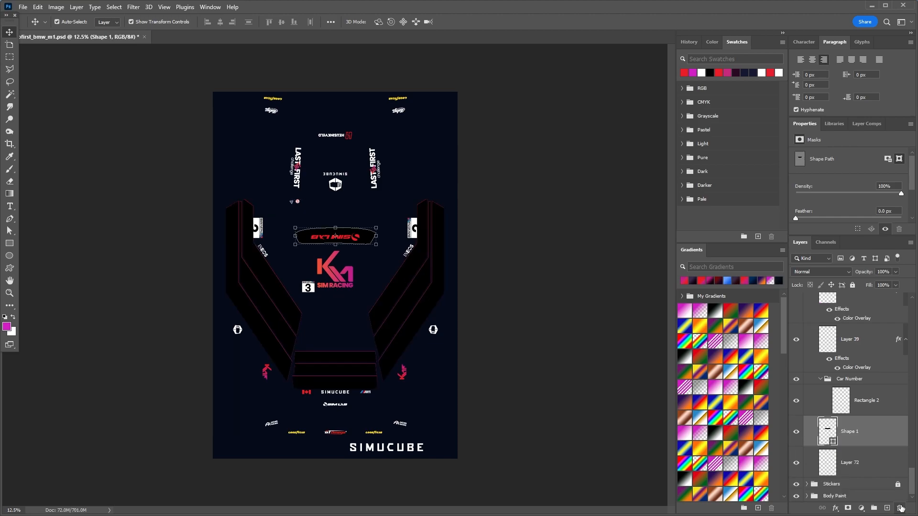
# - Collapse the Fresnel group and merge it into a single layer
pyautogui.scroll(8, 871, 434)
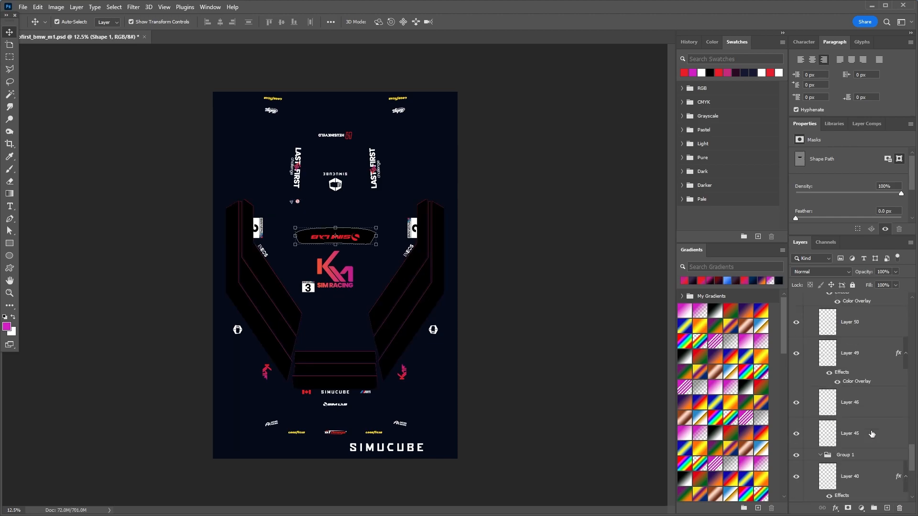
pyautogui.scroll(6, 871, 434)
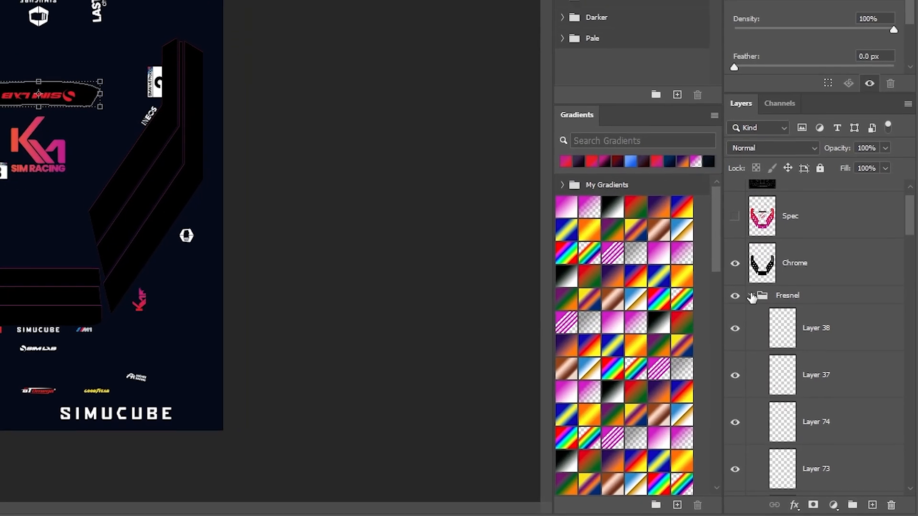
pyautogui.click(800, 361)
pyautogui.rightClick(788, 297)
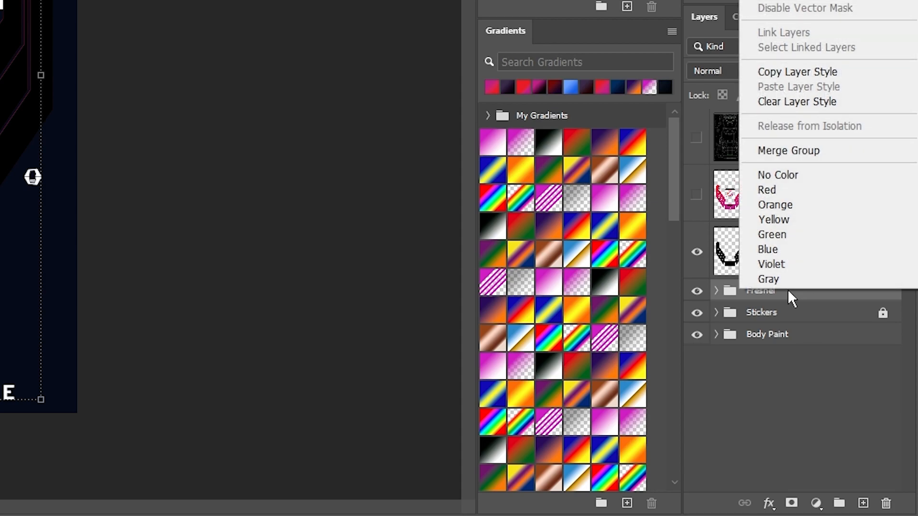
pyautogui.click(823, 152)
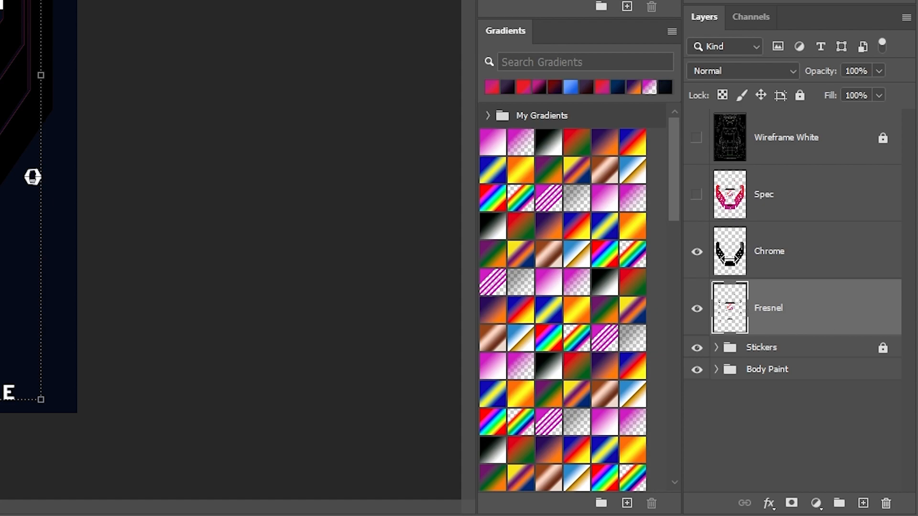
# - Rename the merged Fresnel layer "Stickers-Non-Chrome" and move it above the Chrome layer
pyautogui.doubleClick(765, 309)
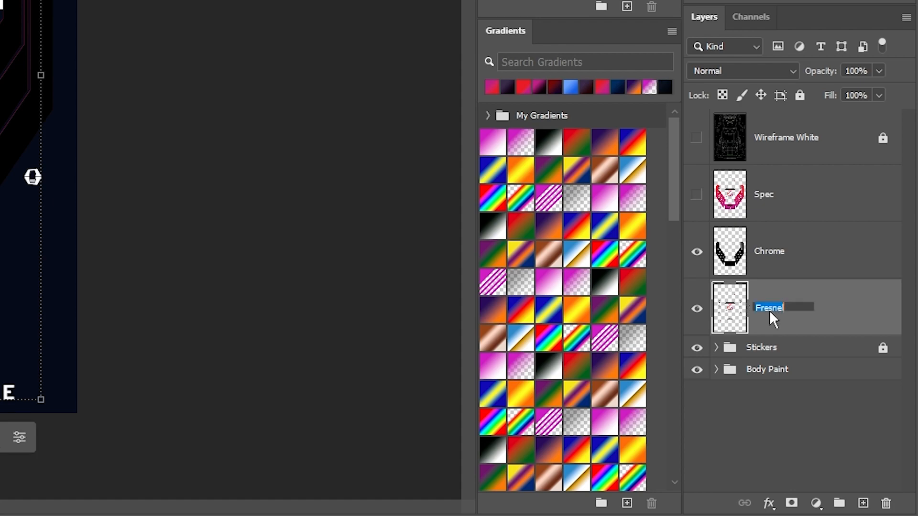
pyautogui.write('Stickers-Non-Chrome')
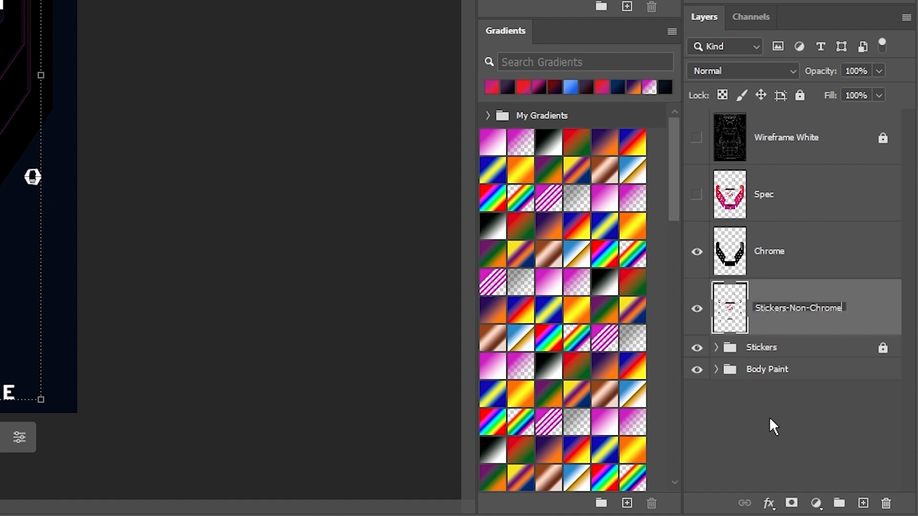
pyautogui.click(769, 417)
pyautogui.moveTo(739, 318); pyautogui.dragTo(739, 225)
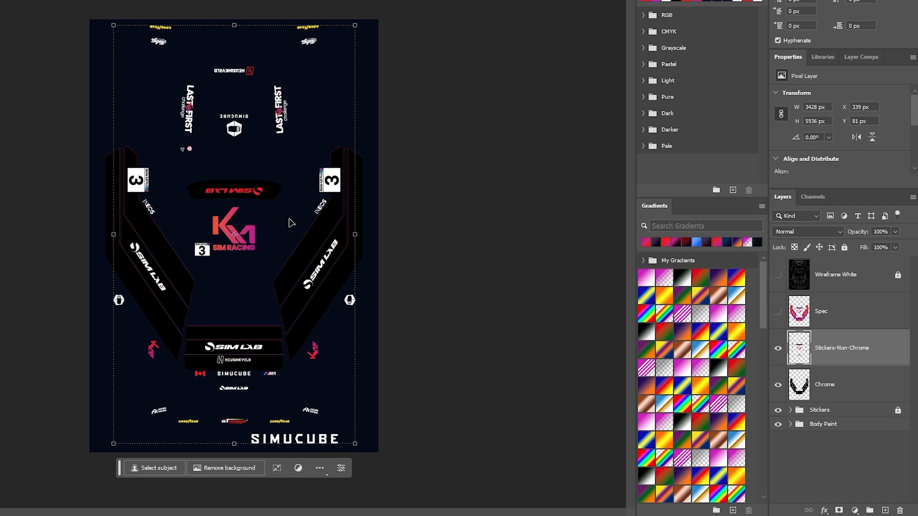
# - Fill the artwork on the Stickers-Non-Chrome layer with white using its outline as a selection, and deselect
pyautogui.keyDown('ctrl'); pyautogui.click(795, 354); pyautogui.keyUp('ctrl')
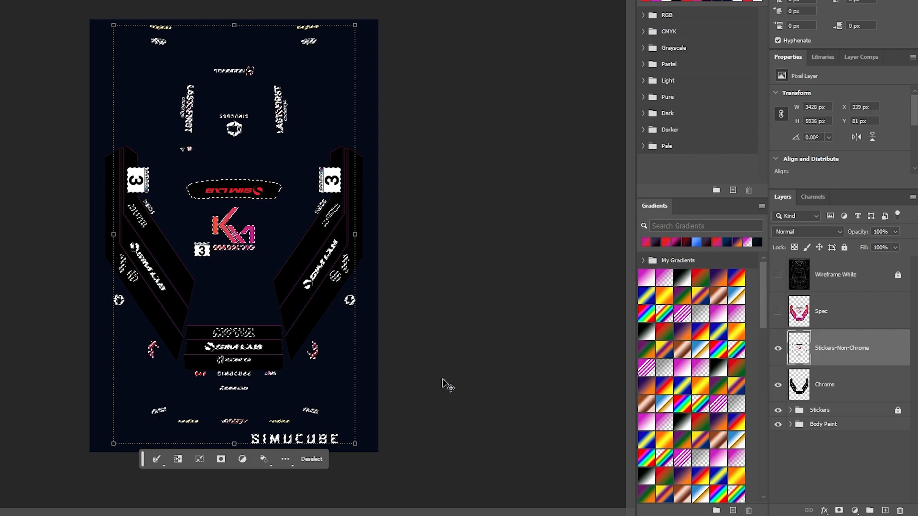
pyautogui.click(271, 466)
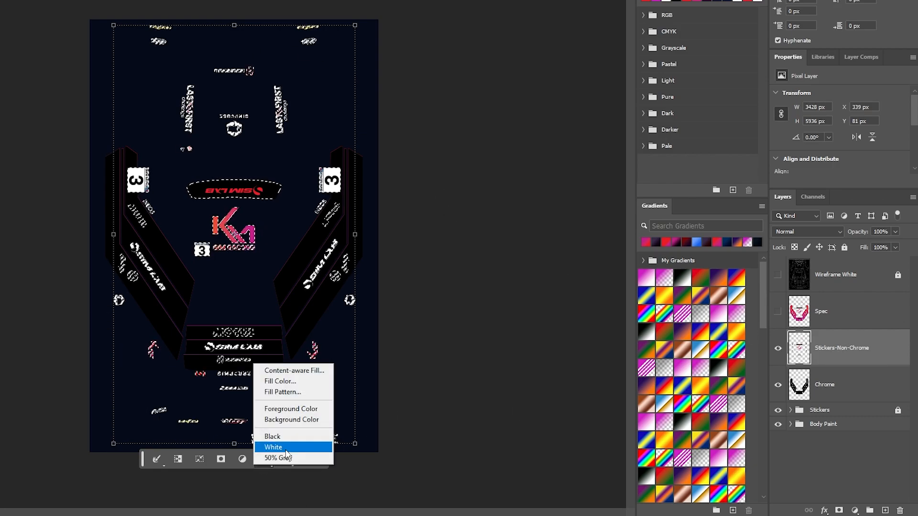
pyautogui.click(274, 447)
pyautogui.click(467, 301)
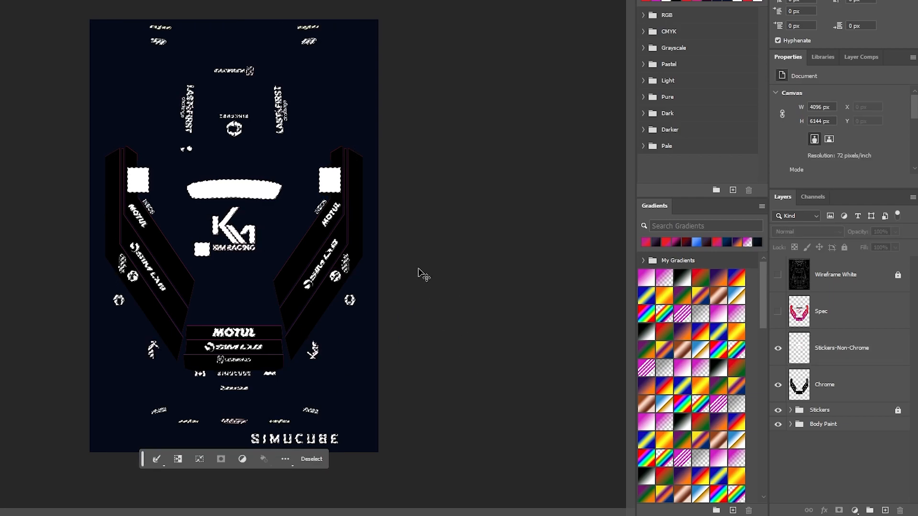
pyautogui.click(312, 460)
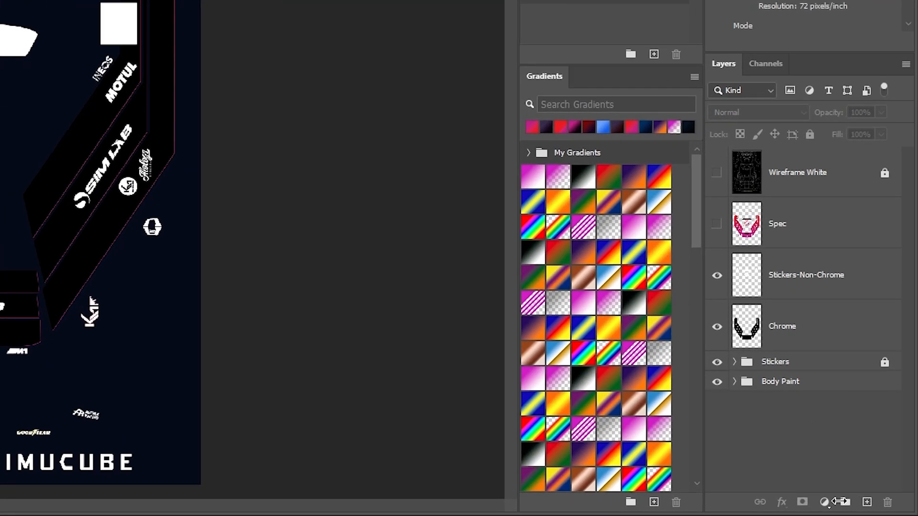
# - Add a white (ffffff) solid color fill layer and place it directly below the Chrome layer
pyautogui.click(824, 502)
pyautogui.click(821, 232)
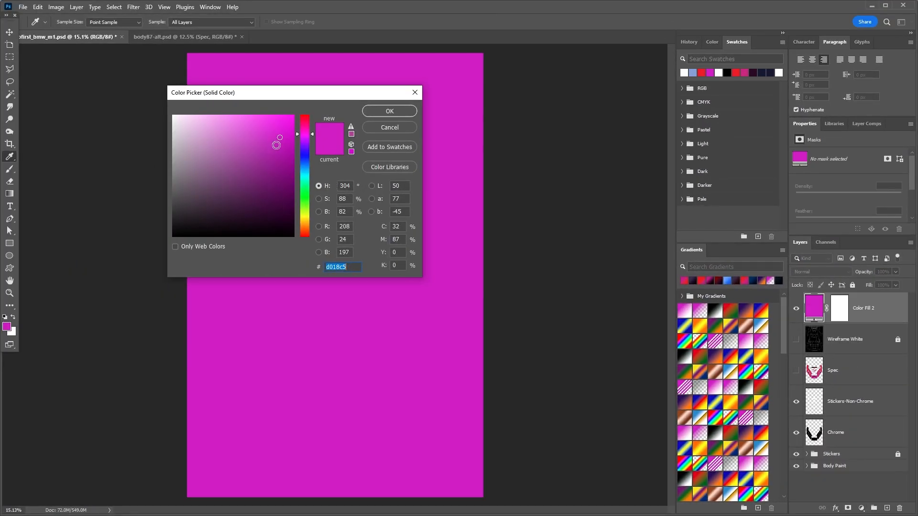
pyautogui.moveTo(277, 145); pyautogui.dragTo(153, 104)
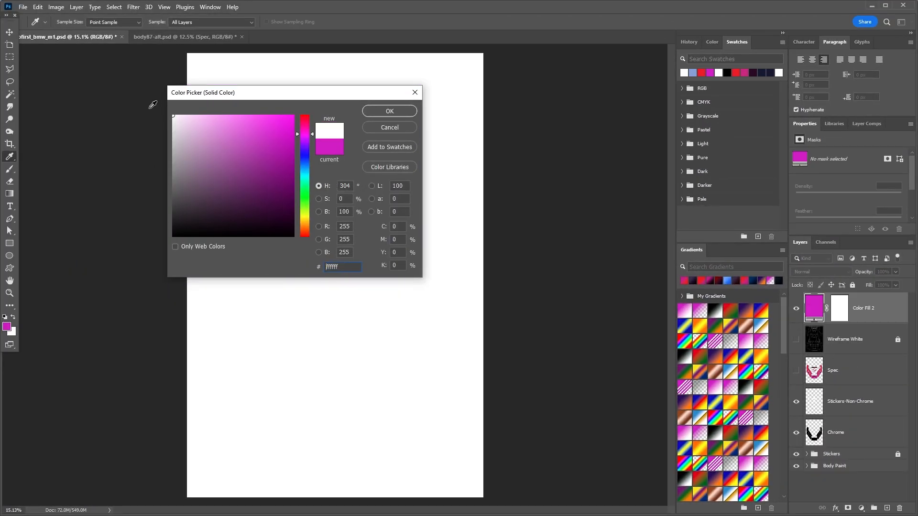
pyautogui.click(390, 111)
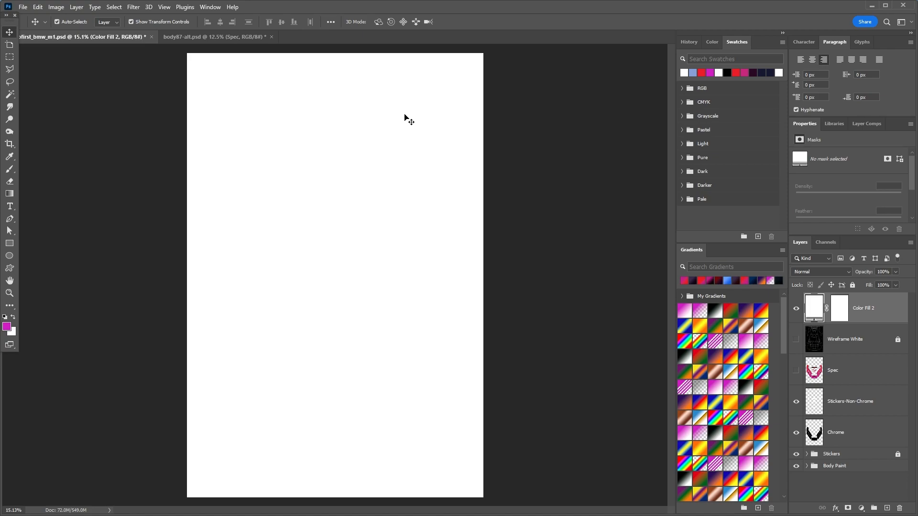
pyautogui.moveTo(815, 303); pyautogui.dragTo(823, 447)
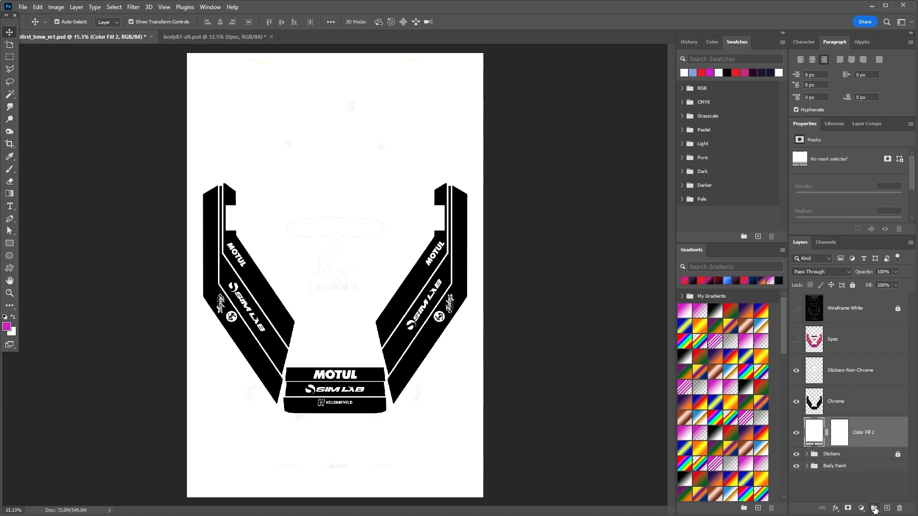
# - Create a layer group named "FRESNEL" above the white fill layer
pyautogui.click(874, 509)
pyautogui.doubleClick(829, 423)
pyautogui.write('FRE')
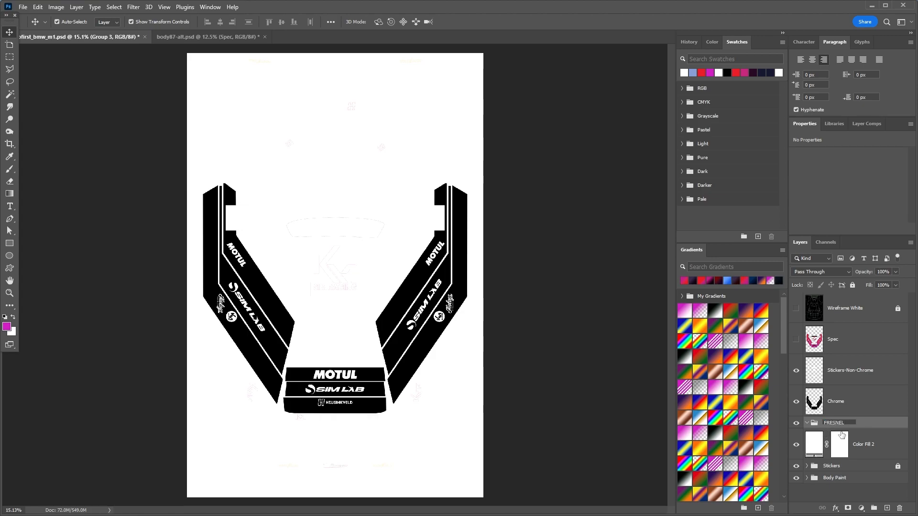
pyautogui.write('SNEL')
pyautogui.press('Return')
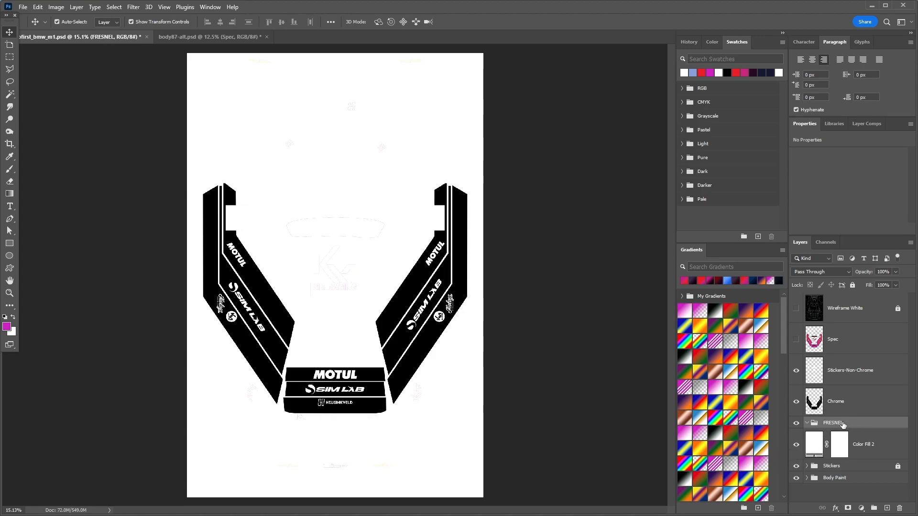
# - Place the Stickers-Non-Chrome, Chrome and white fill layers inside the FRESNEL group, and hide the Stickers and Body Paint groups
pyautogui.moveTo(836, 429); pyautogui.dragTo(823, 363)
pyautogui.moveTo(812, 415); pyautogui.dragTo(817, 402)
pyautogui.moveTo(810, 449); pyautogui.dragTo(819, 413)
pyautogui.click(808, 363)
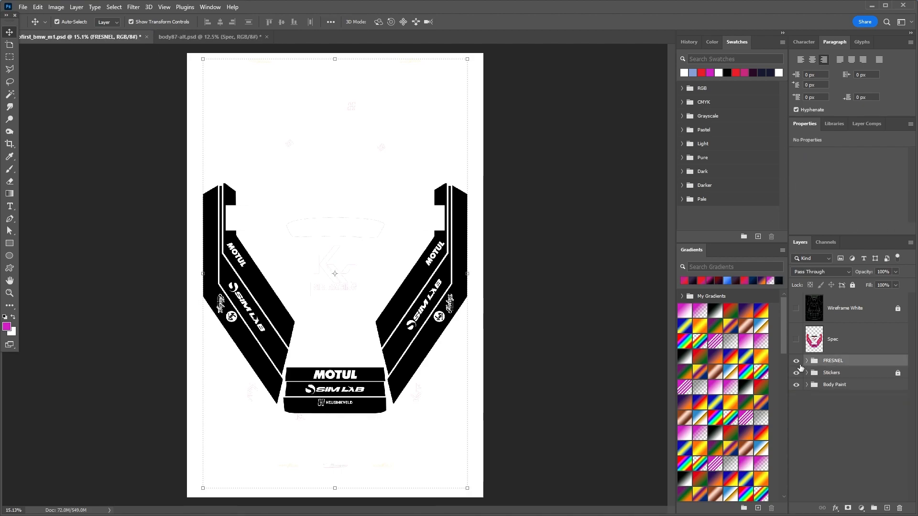
pyautogui.click(796, 373)
pyautogui.click(515, 352)
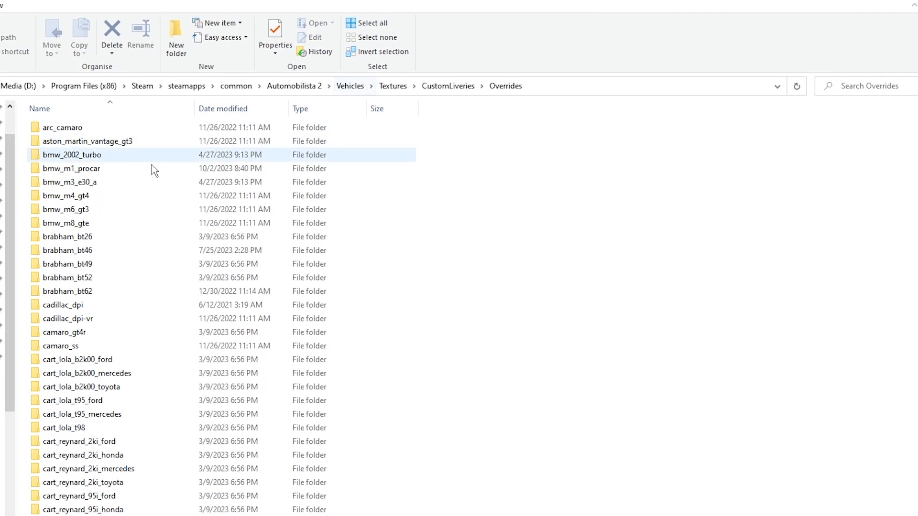
# - In File Explorer, open the bmw_m1_procar XML file from the bmw_m1_procar folder in Automobilista 2's livery Overrides
pyautogui.doubleClick(75, 170)
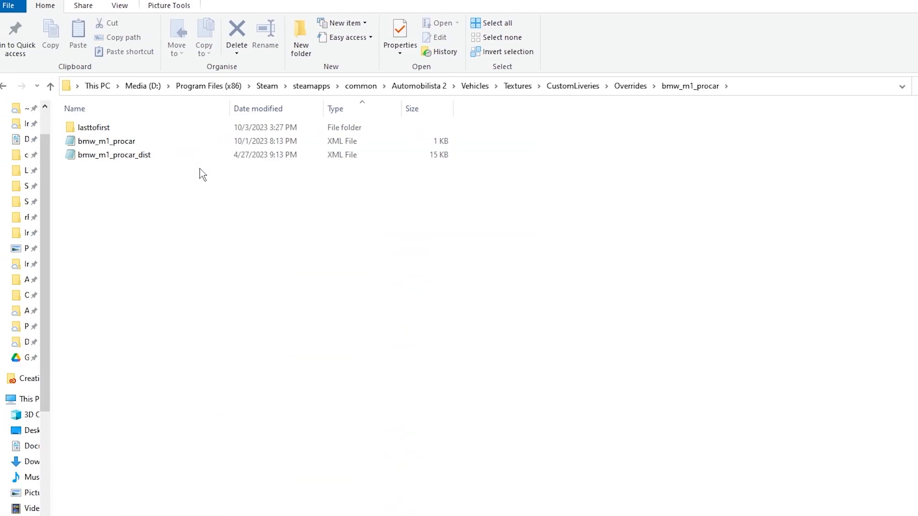
pyautogui.doubleClick(88, 143)
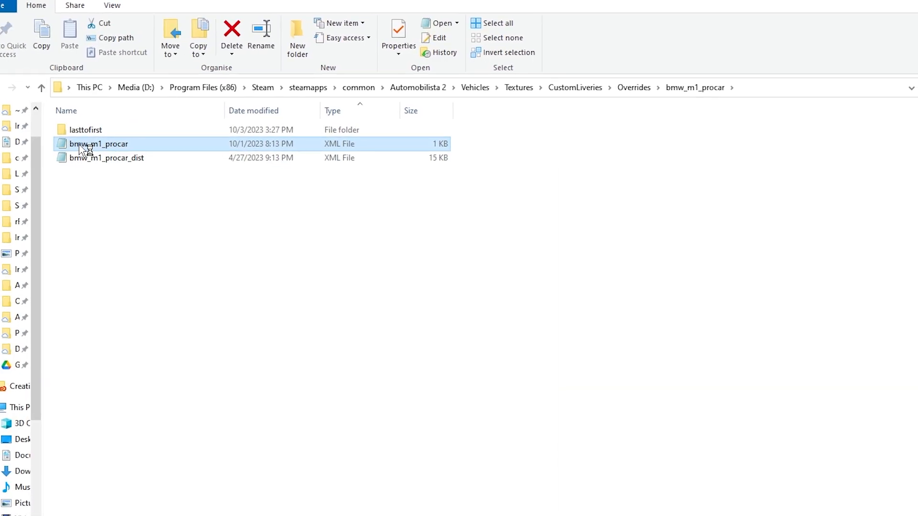
pyautogui.moveTo(530, 103); pyautogui.dragTo(400, 96)
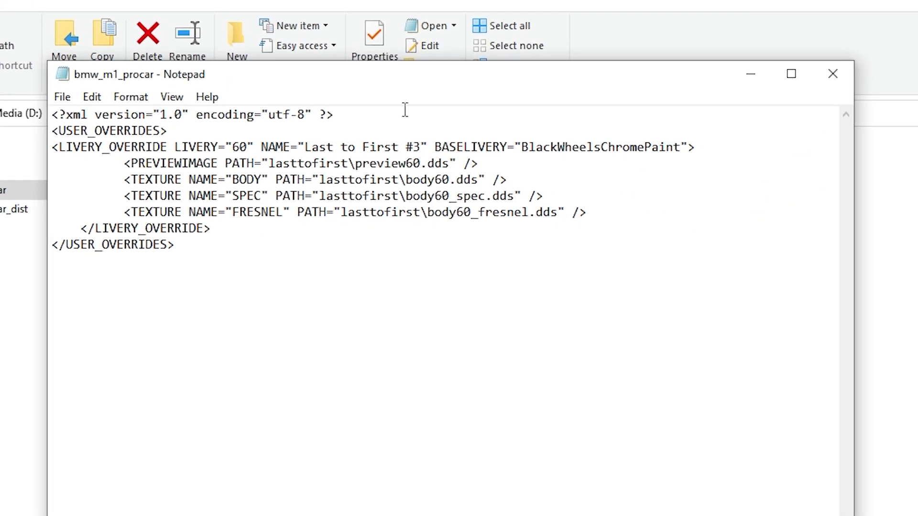
# - Check the FRESNEL texture line and its DDS file name in the XML, close the file and return to Photoshop
pyautogui.moveTo(524, 199); pyautogui.dragTo(427, 212)
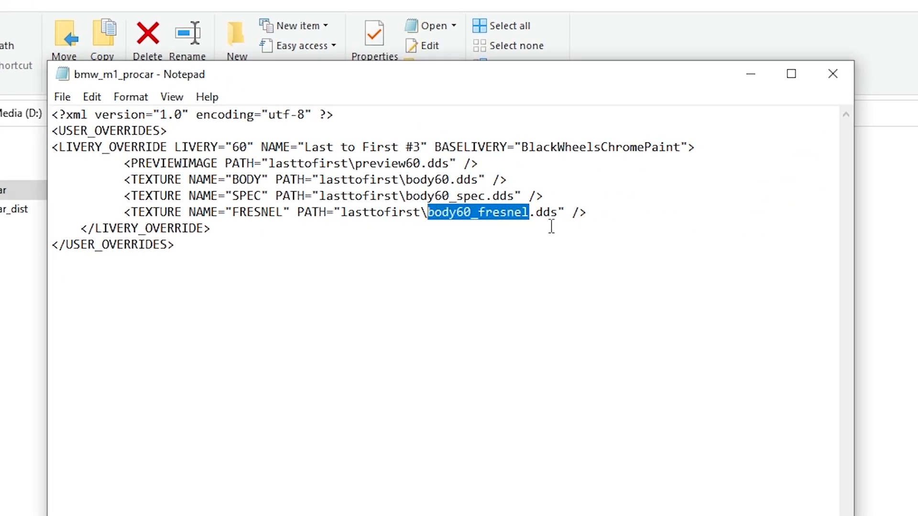
pyautogui.moveTo(603, 212); pyautogui.dragTo(124, 212)
pyautogui.click(471, 234)
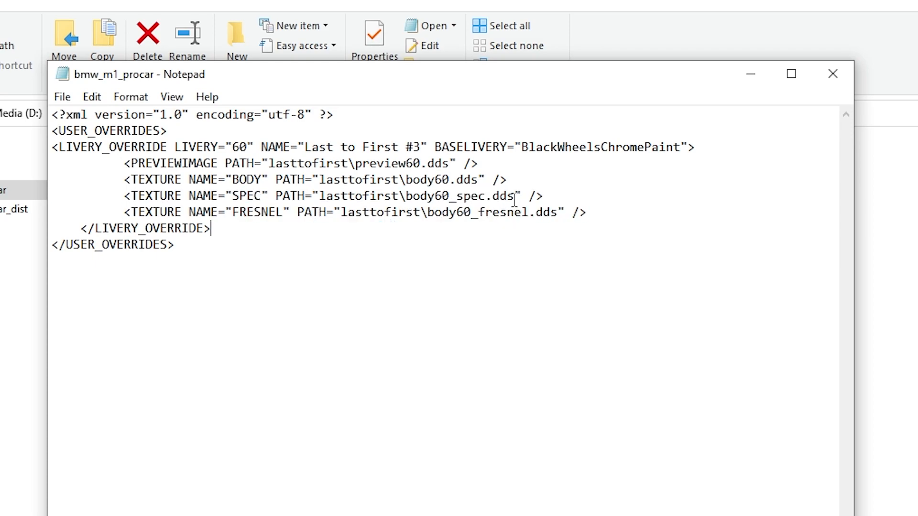
pyautogui.moveTo(529, 213); pyautogui.dragTo(422, 218)
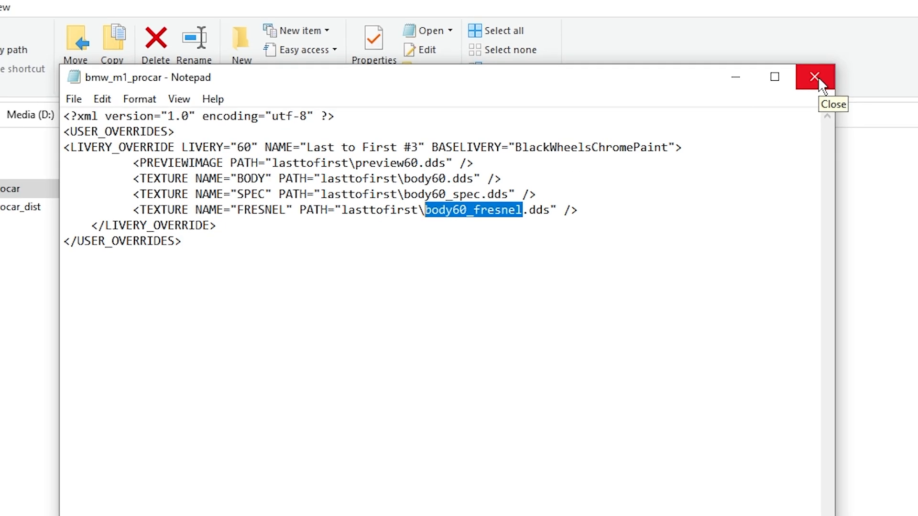
pyautogui.click(815, 77)
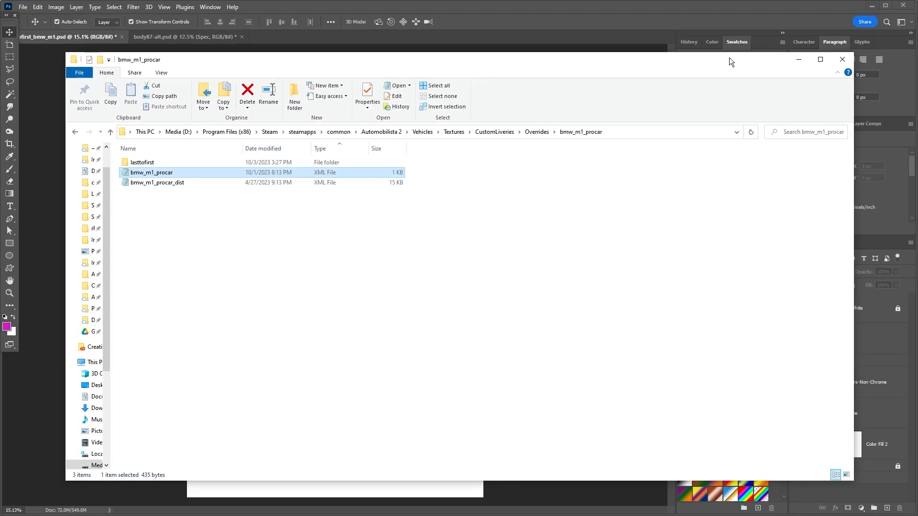
pyautogui.moveTo(729, 57); pyautogui.dragTo(0, 76)
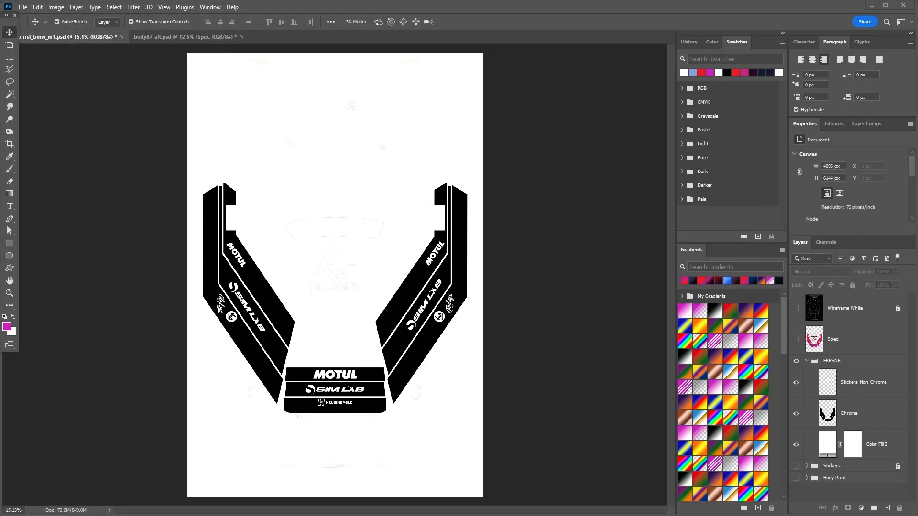
# - Save a copy as an Intel Texture Works DDS named "body60_fresnel", using Color texture type, BC1 4bpp (Linear) compression and auto-generated mip maps
pyautogui.click(23, 7)
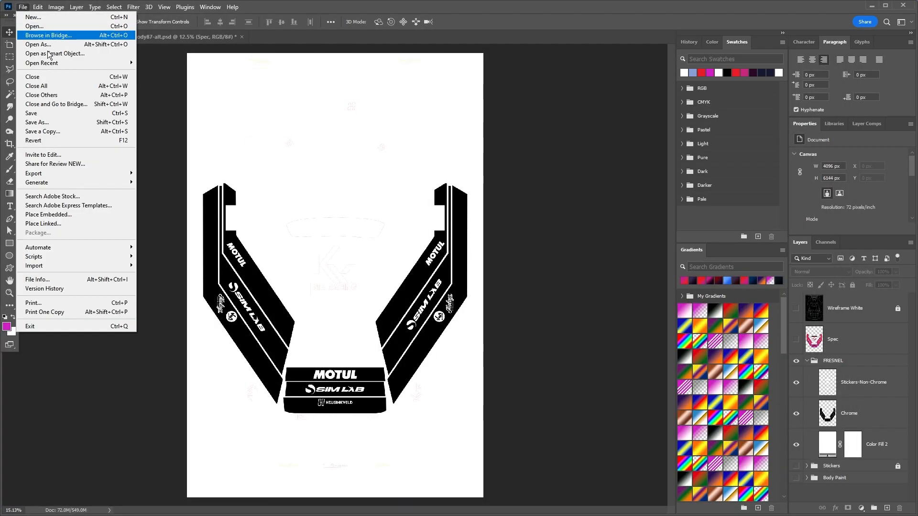
pyautogui.click(49, 131)
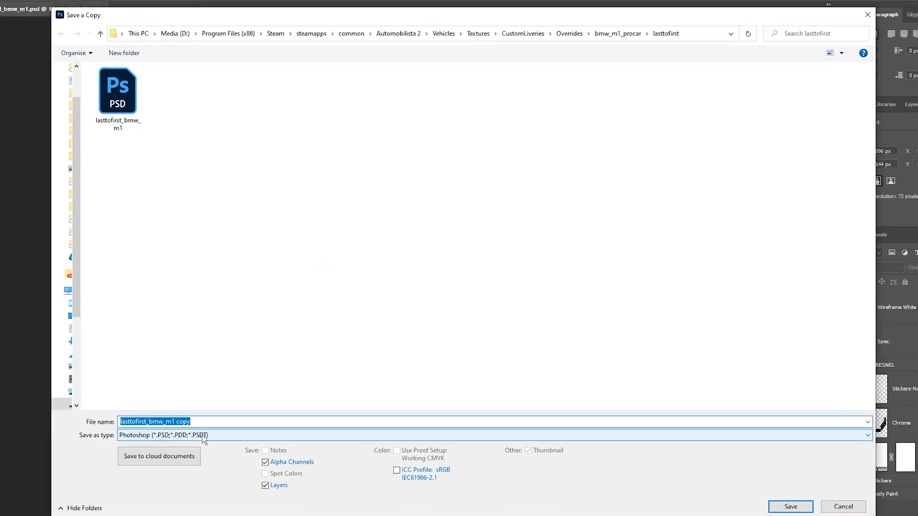
pyautogui.click(217, 425)
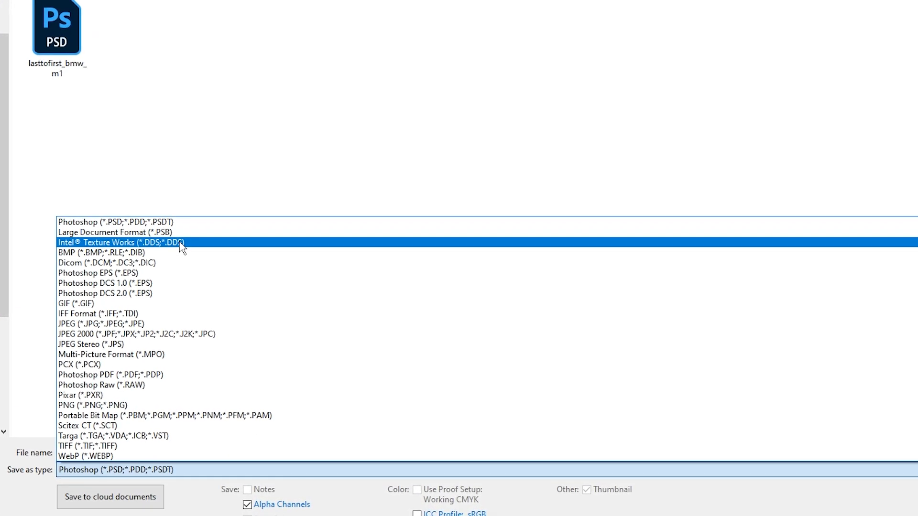
pyautogui.click(200, 248)
pyautogui.click(145, 456)
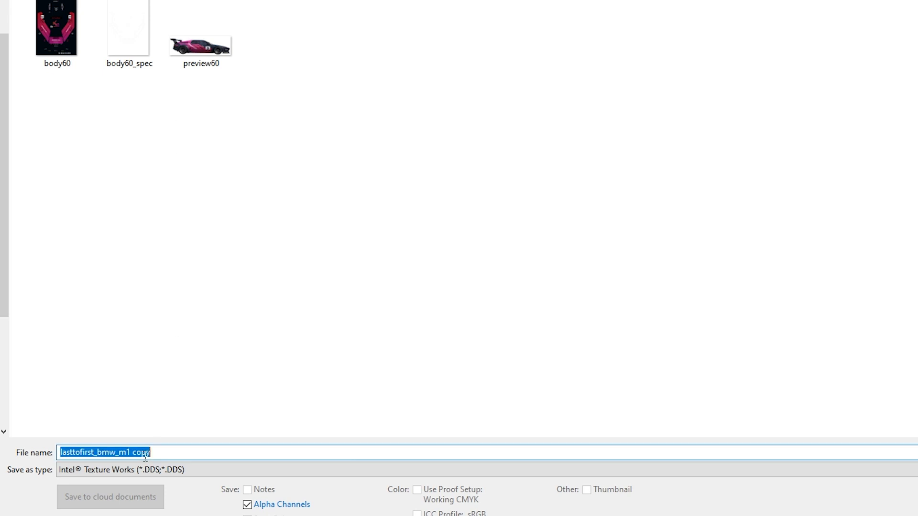
pyautogui.write('body60_fresnel')
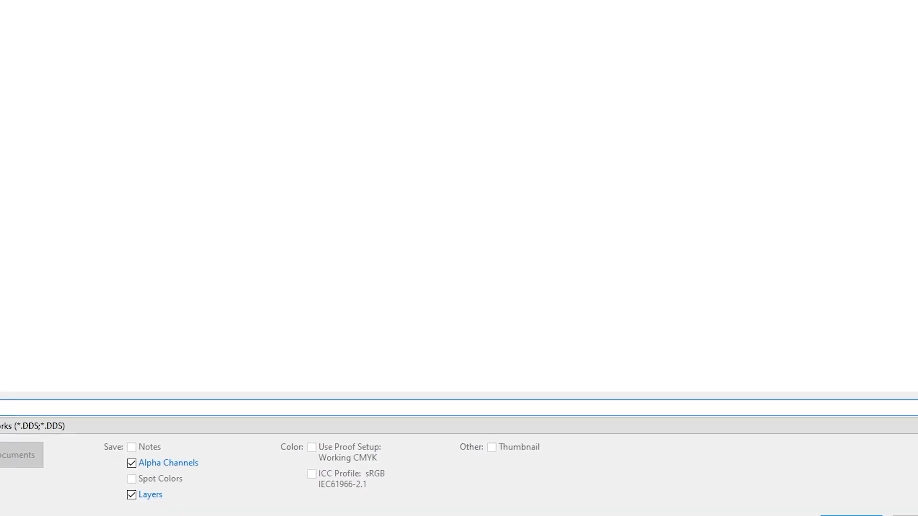
pyautogui.click(795, 496)
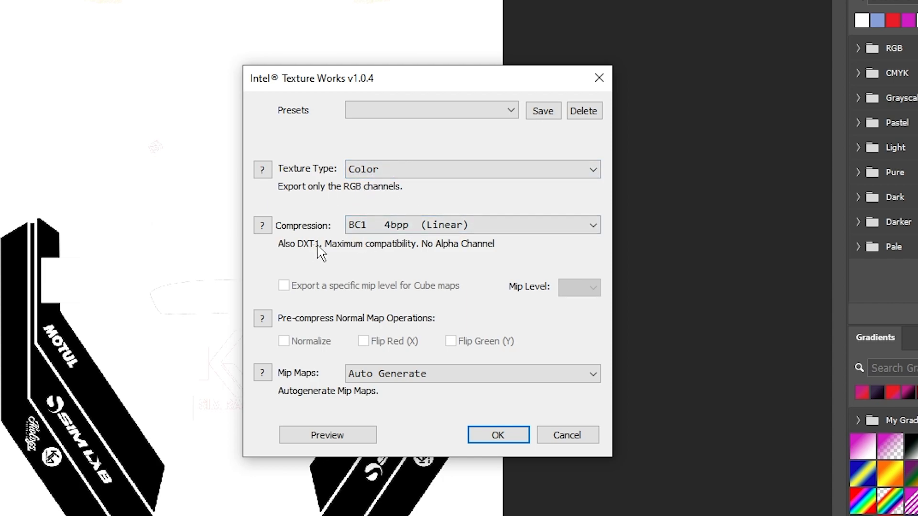
pyautogui.click(505, 436)
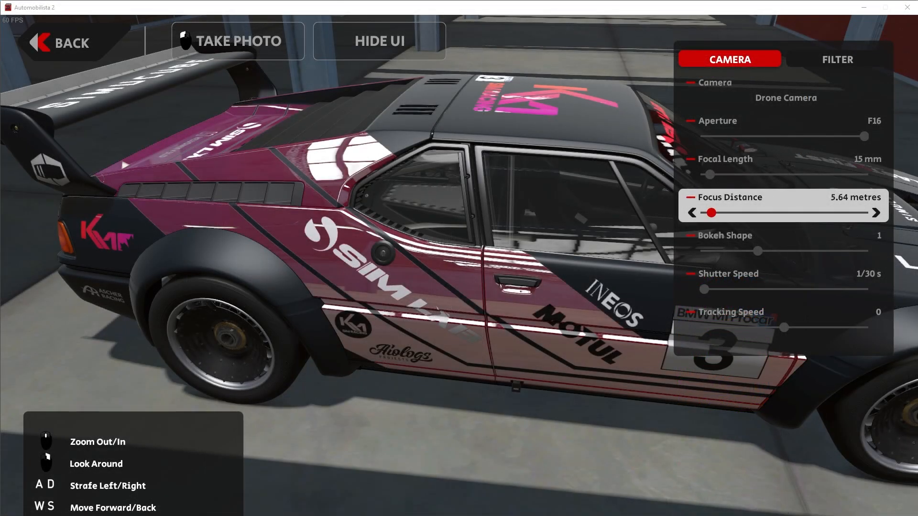
# - In Automobilista 2's photo mode, examine the chrome finish and stickers on the car's side, roof and rear deck
pyautogui.press('d')
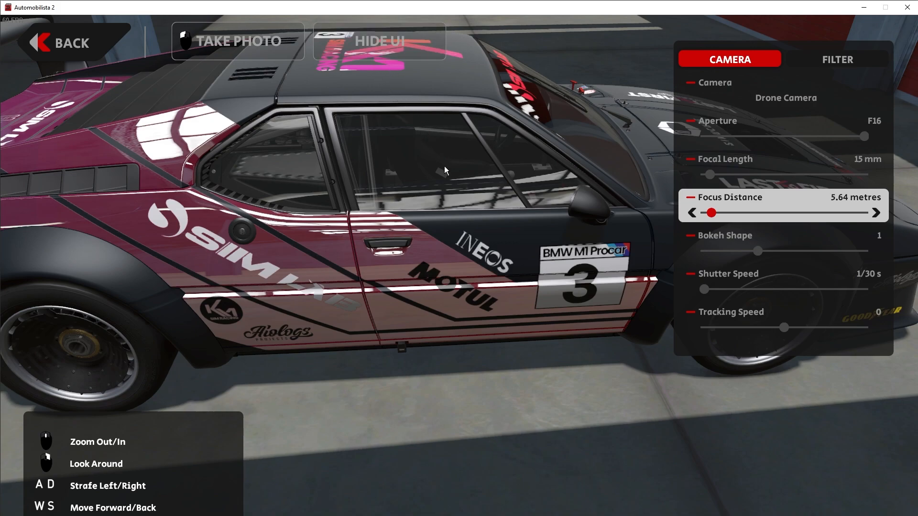
pyautogui.press('w')
pyautogui.press('e')
pyautogui.moveTo(442, 191); pyautogui.dragTo(412, 188)
pyautogui.press('s')
pyautogui.press('w')
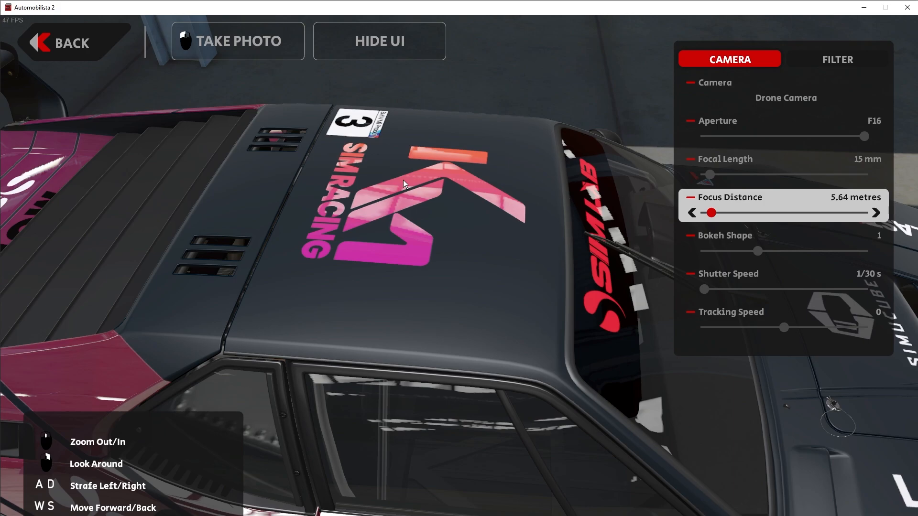
pyautogui.press('a')
pyautogui.press('a')
pyautogui.press('a')
pyautogui.moveTo(403, 180); pyautogui.dragTo(362, 154)
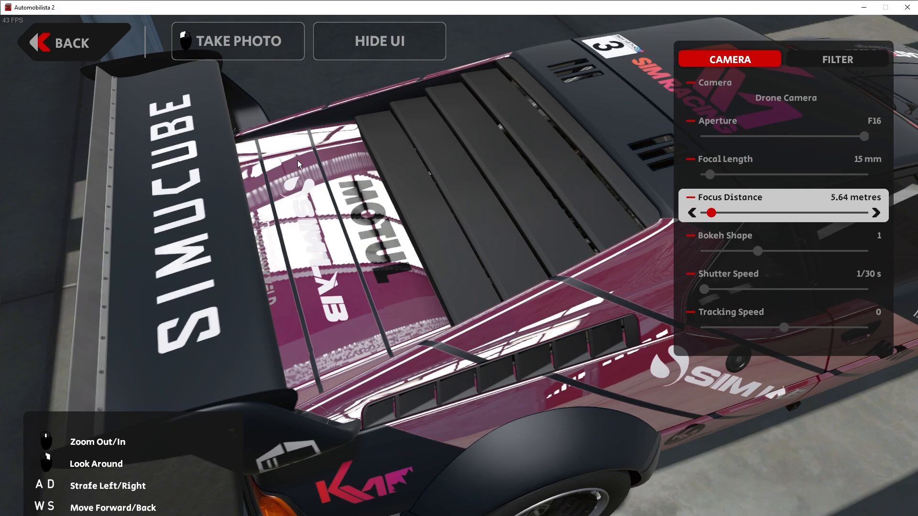
pyautogui.press('d')
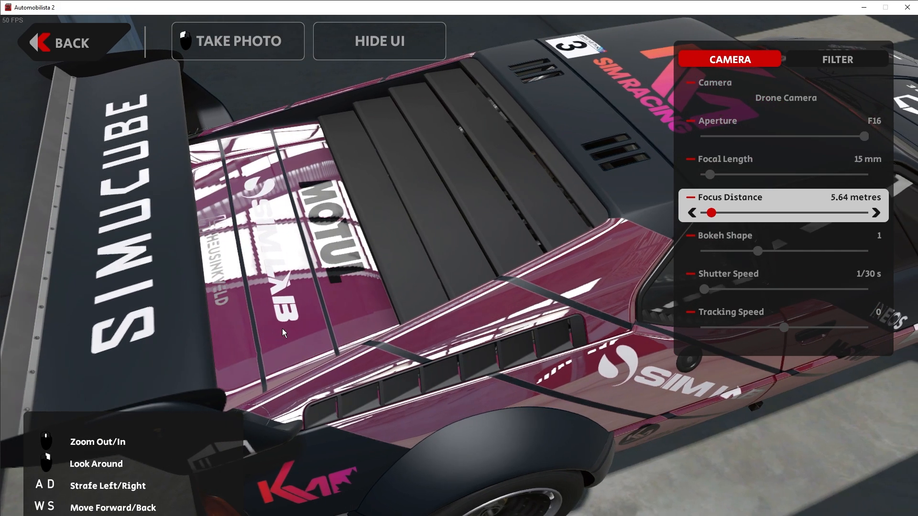
pyautogui.moveTo(282, 329); pyautogui.dragTo(260, 323)
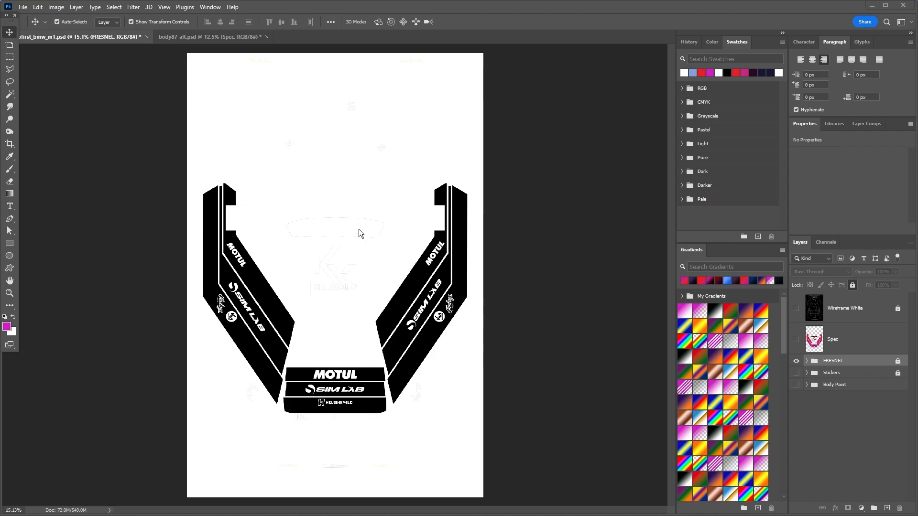
# - In Photoshop, create a layer group named "SPEC" above the FRESNEL group
pyautogui.click(874, 508)
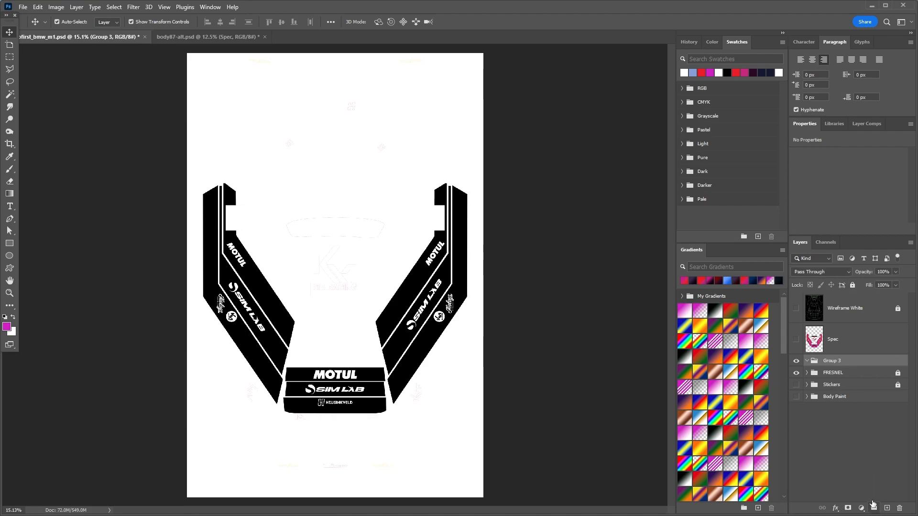
pyautogui.doubleClick(835, 360)
pyautogui.write('SPEC')
pyautogui.click(841, 435)
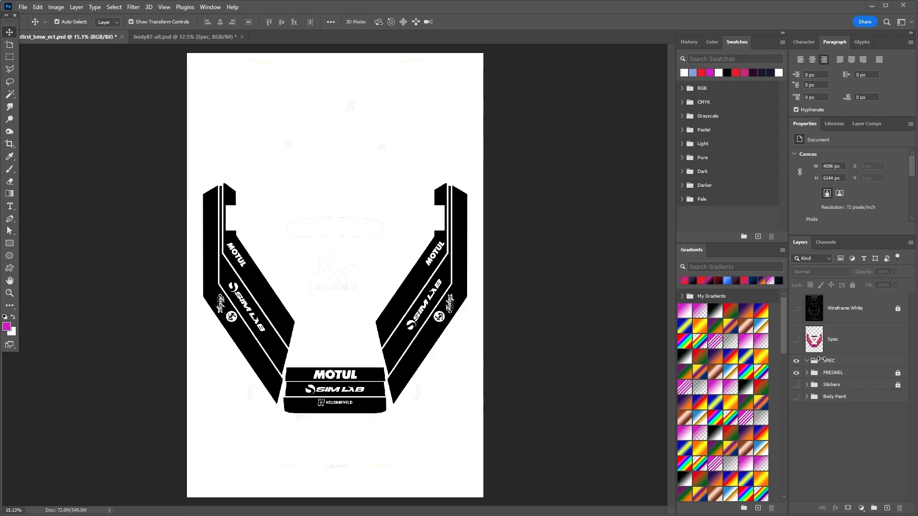
# - Duplicate the Stickers group's Lines layer as "Spec Lines" and move the copy into the SPEC group
pyautogui.click(807, 387)
pyautogui.scroll(-5, 832, 459)
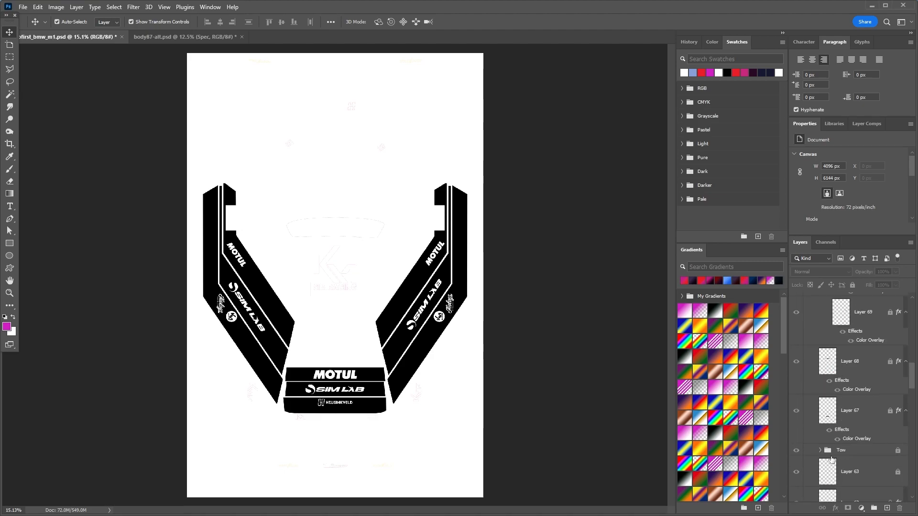
pyautogui.scroll(-15, 831, 459)
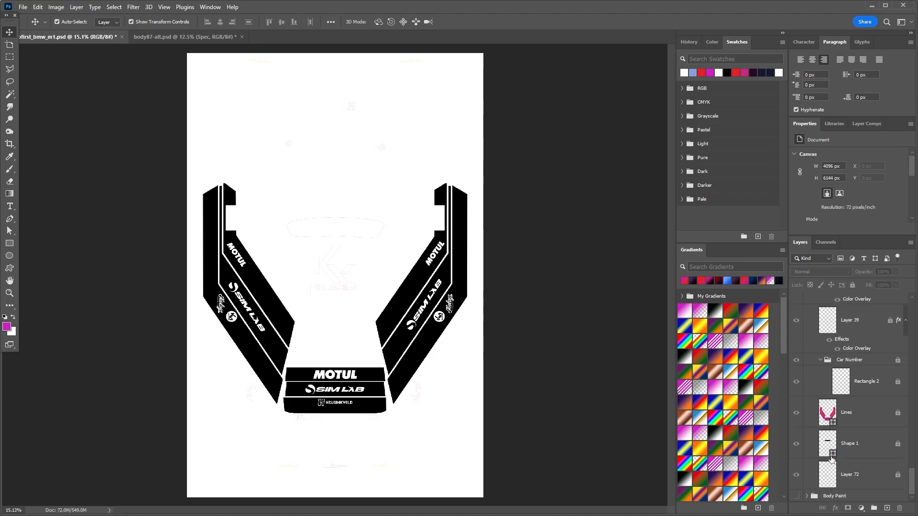
pyautogui.click(849, 412)
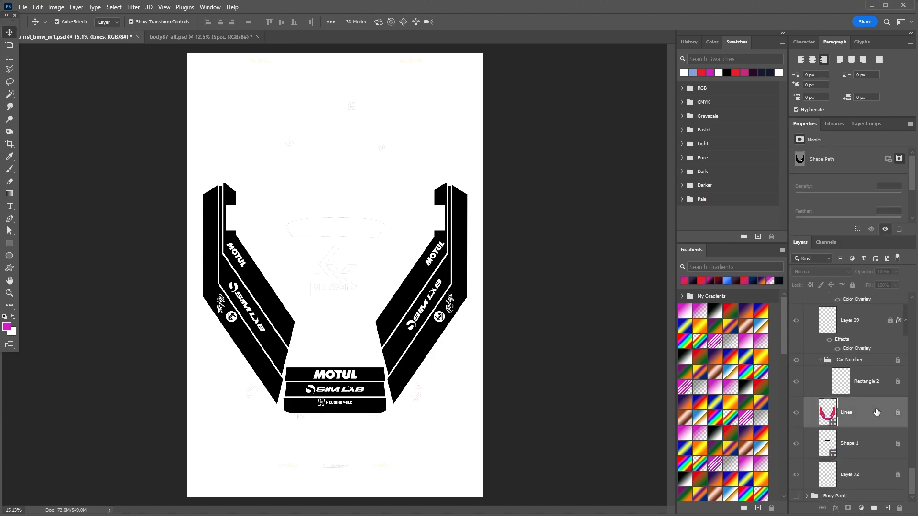
pyautogui.rightClick(878, 413)
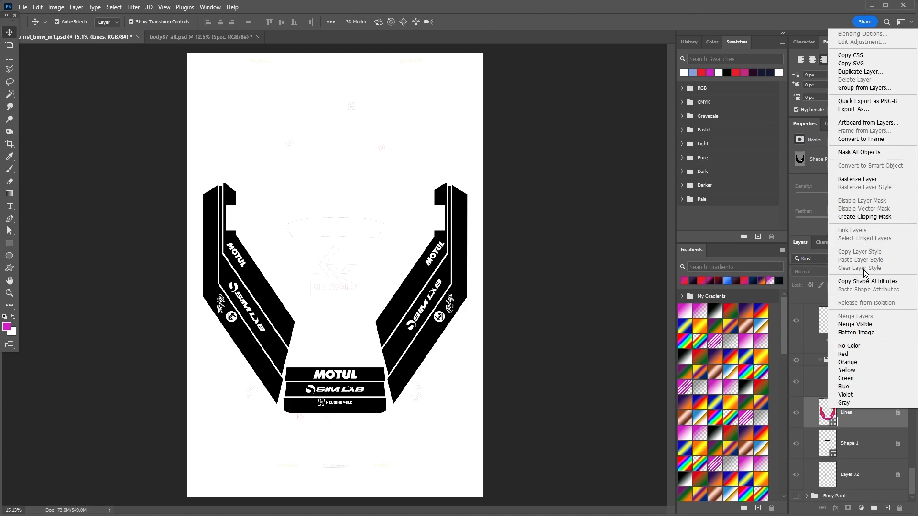
pyautogui.click(861, 72)
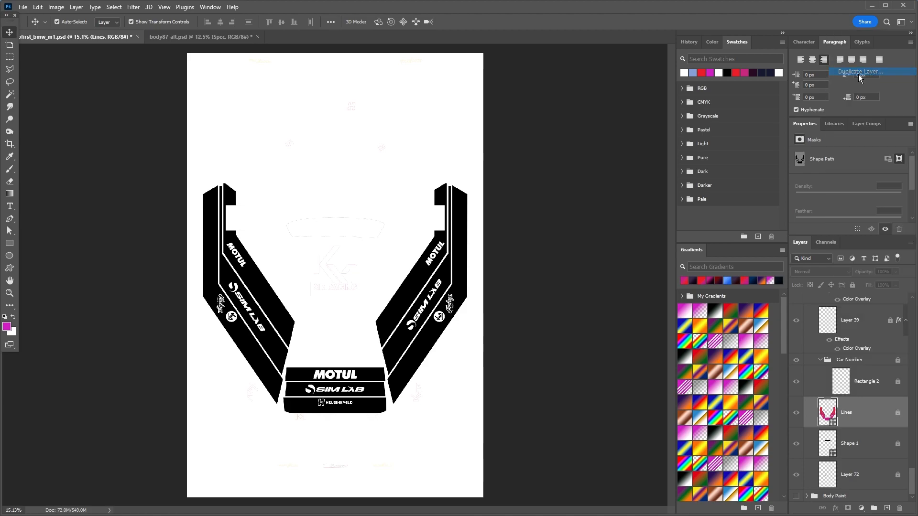
pyautogui.write('Spec Lines')
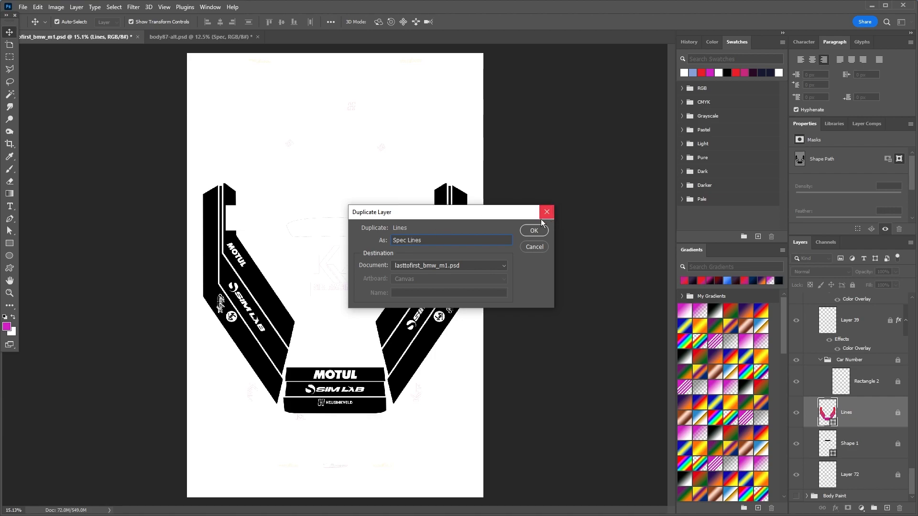
pyautogui.click(534, 231)
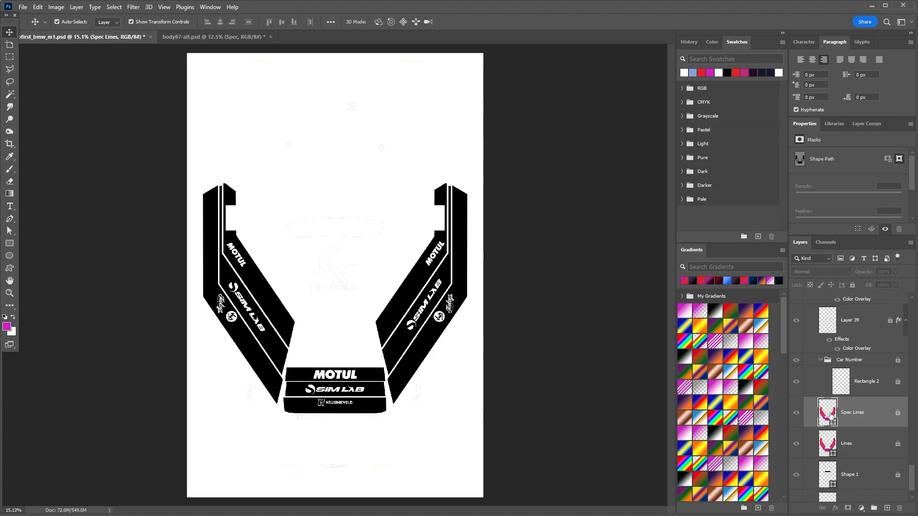
pyautogui.moveTo(828, 414); pyautogui.dragTo(836, 363)
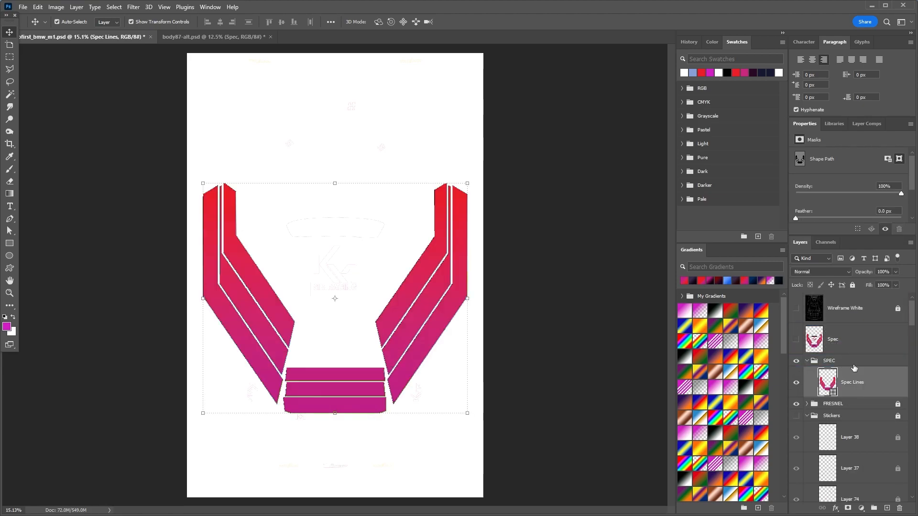
# - Duplicate the Body Paint group's Color Fill 1 layer as "SPEC BODY" and place the copy in the SPEC group below Spec Lines
pyautogui.scroll(-10, 856, 418)
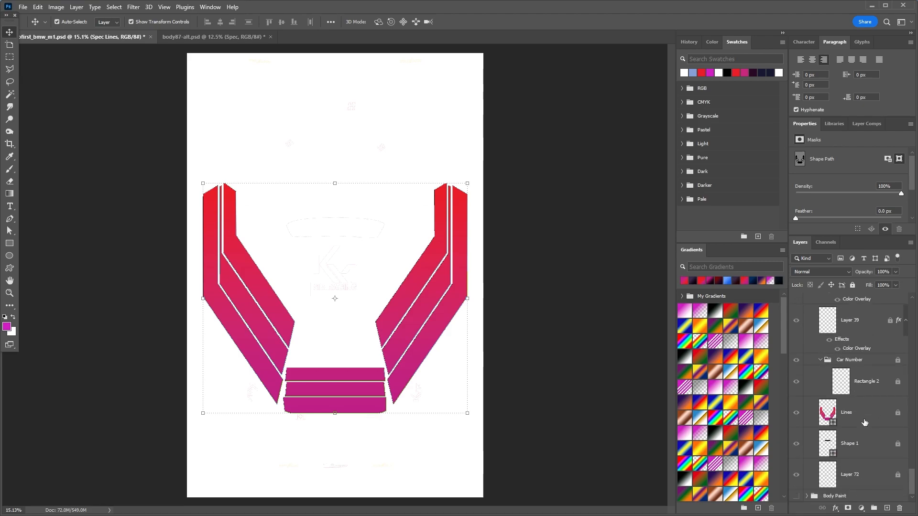
pyautogui.click(796, 496)
pyautogui.click(807, 497)
pyautogui.click(878, 484)
pyautogui.rightClick(877, 485)
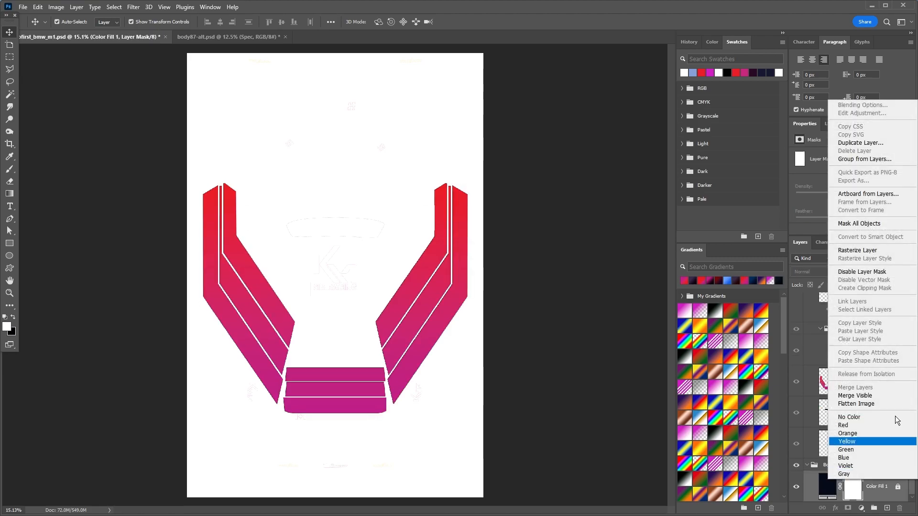
pyautogui.click(873, 145)
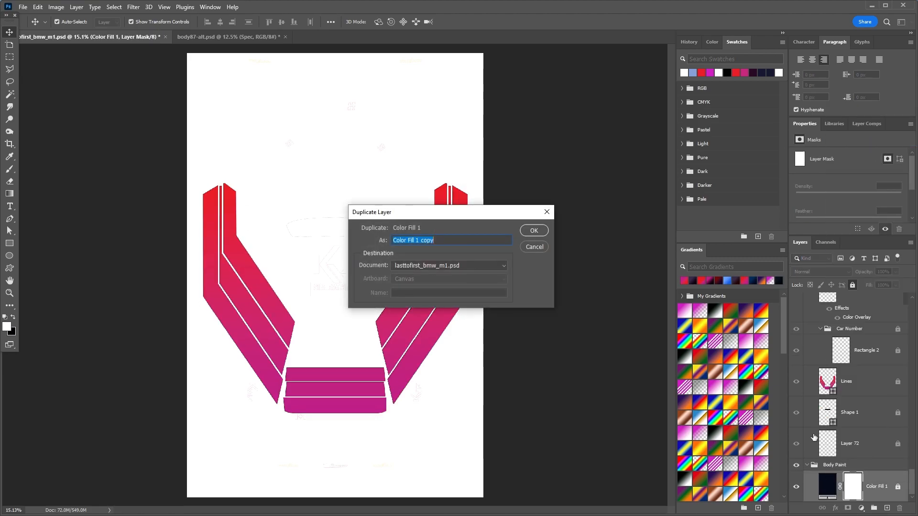
pyautogui.write('SPEC BODY')
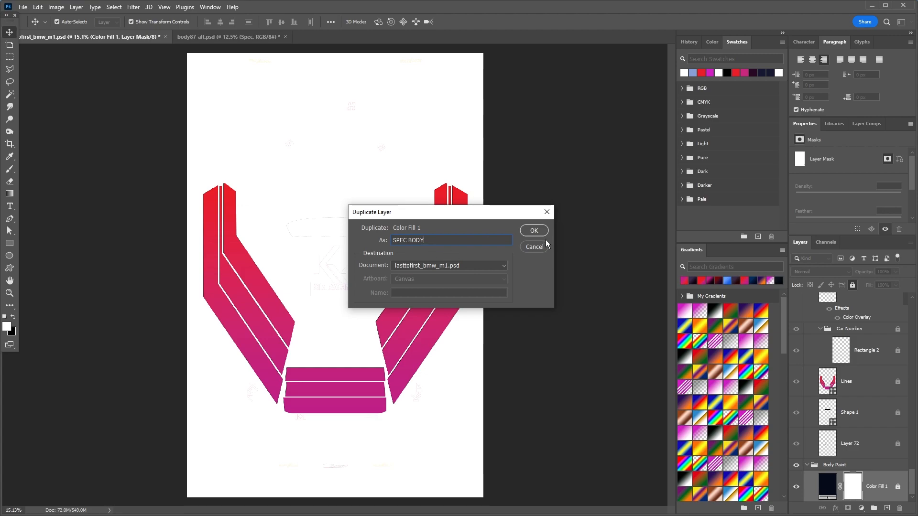
pyautogui.click(534, 231)
pyautogui.moveTo(895, 479)
pyautogui.mouseDown()
pyautogui.moveTo(872, 478)
pyautogui.moveTo(881, 463)
pyautogui.moveTo(869, 189)
pyautogui.moveTo(847, 393)
pyautogui.mouseUp()
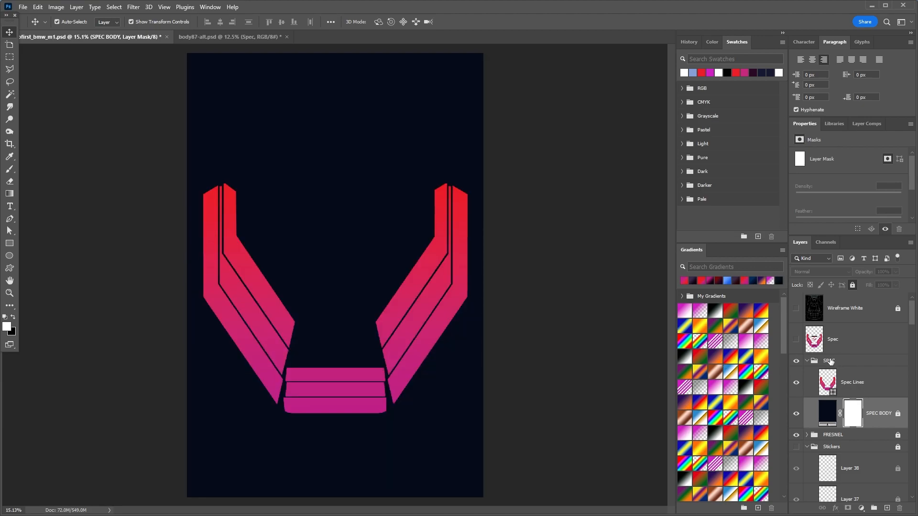
# - Collapse the SPEC and Stickers groups, and hide the FRESNEL and Body Paint groups
pyautogui.click(807, 361)
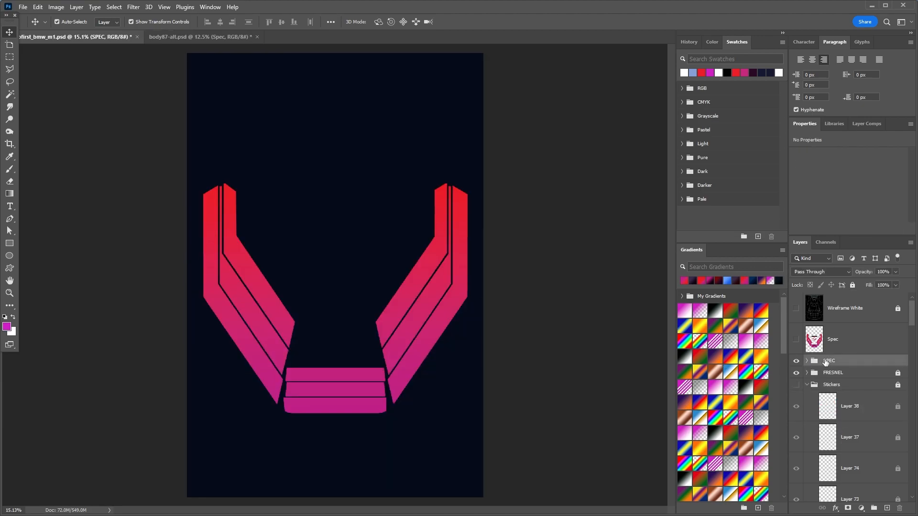
pyautogui.click(808, 386)
pyautogui.click(797, 374)
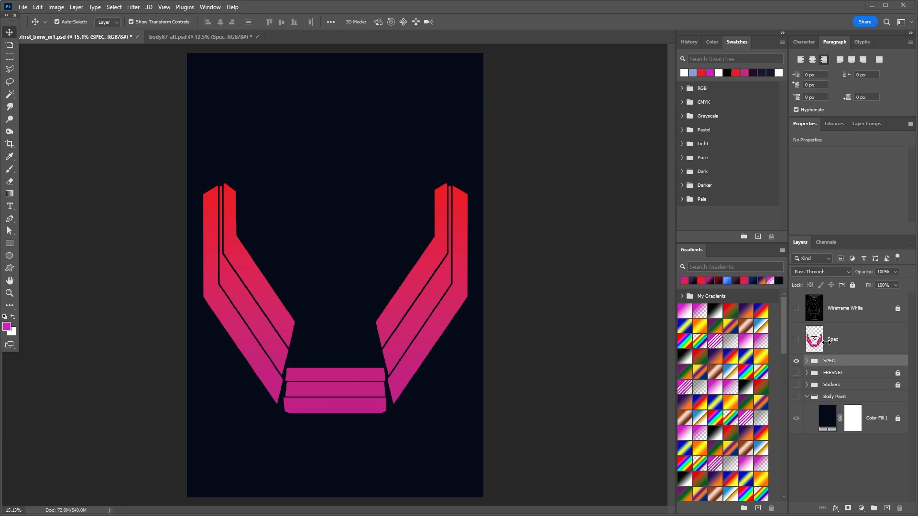
# - Create a layer group named "ORIGINALSPEC" above the SPEC group and move the original Spec layer into it
pyautogui.click(827, 349)
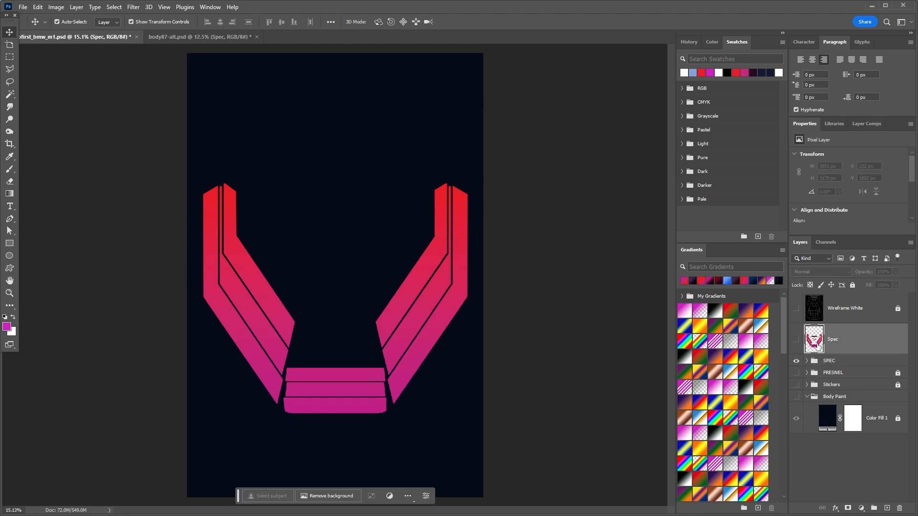
pyautogui.click(874, 508)
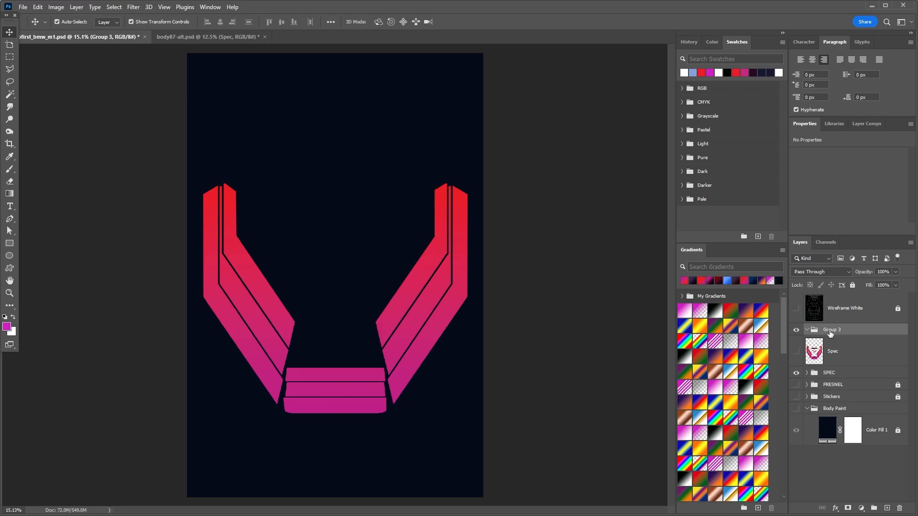
pyautogui.doubleClick(833, 329)
pyautogui.write('ORIGINALSPEC')
pyautogui.click(865, 360)
pyautogui.moveTo(854, 360); pyautogui.dragTo(850, 335)
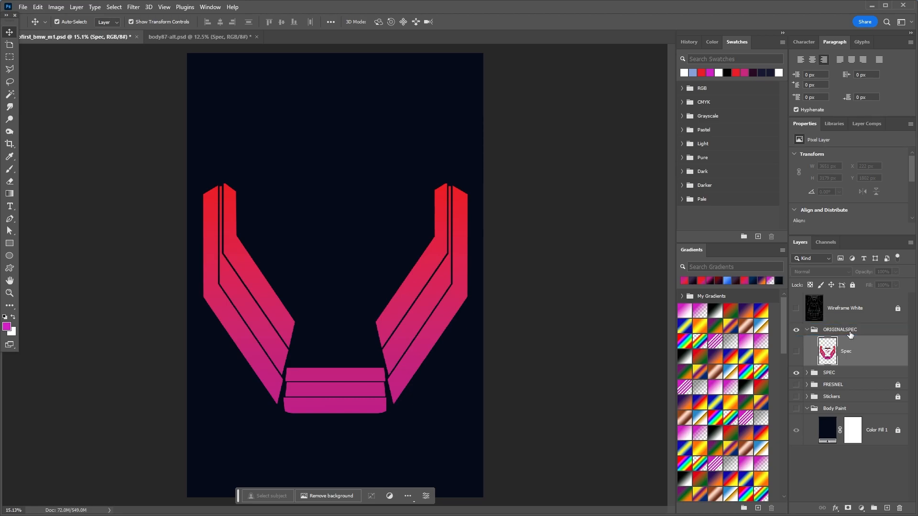
# - Collapse, lock and hide the ORIGINALSPEC group
pyautogui.click(813, 330)
pyautogui.click(807, 329)
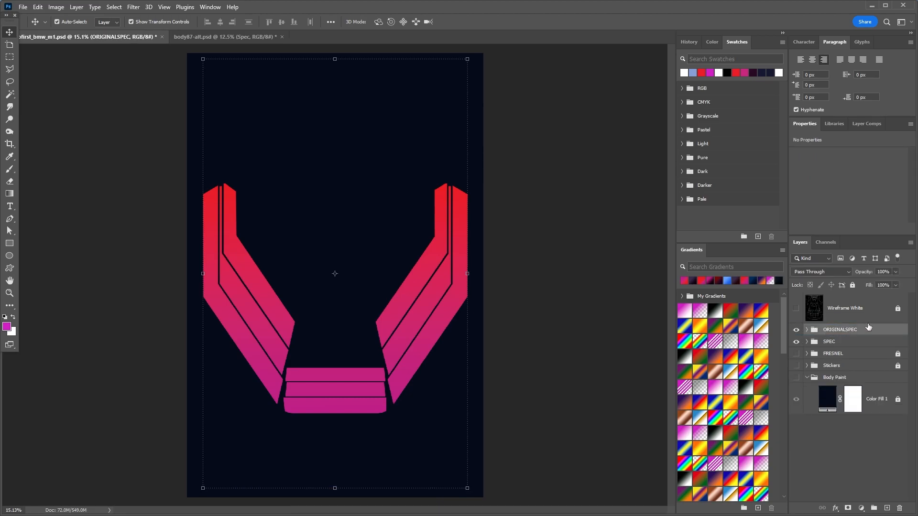
pyautogui.click(853, 285)
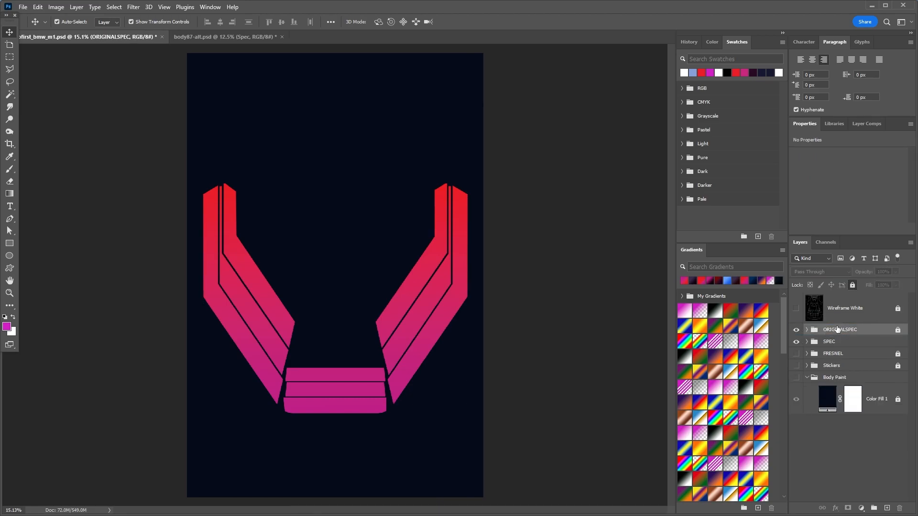
# - Expand the SPEC group and check the document's channels, including Alpha 1
pyautogui.click(807, 342)
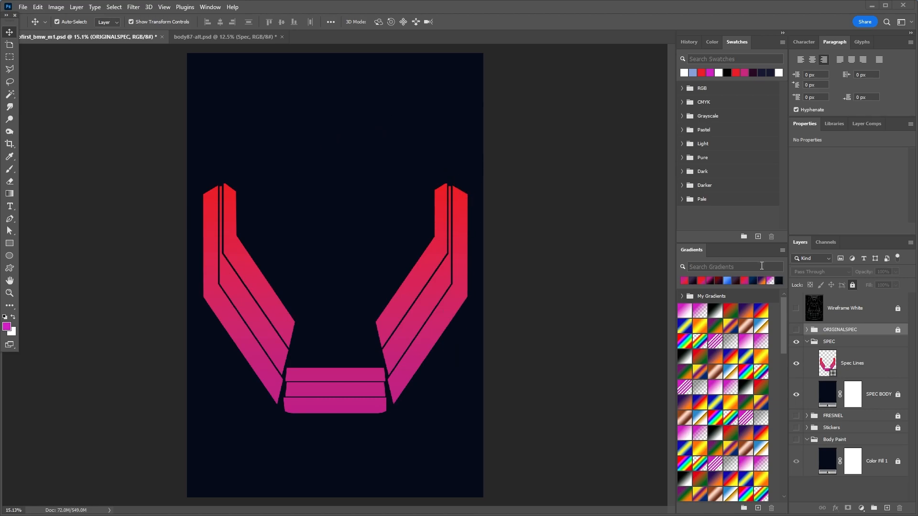
pyautogui.click(826, 243)
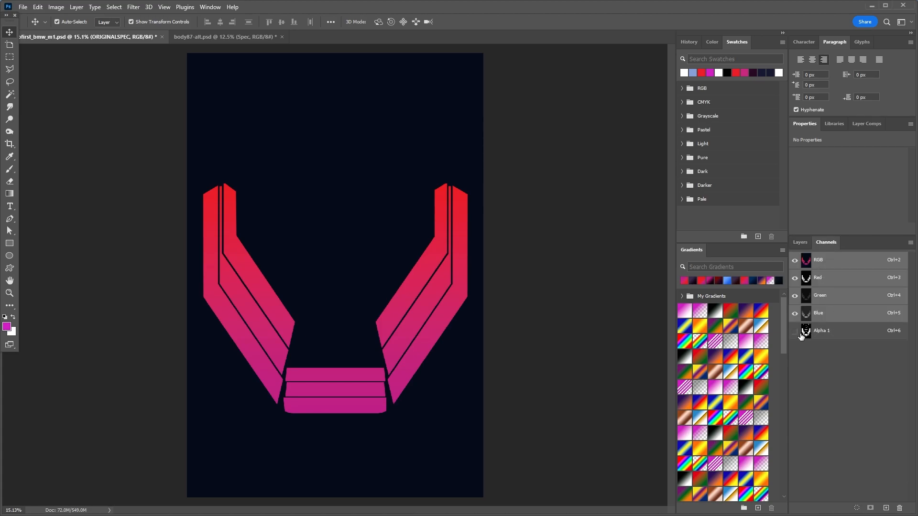
pyautogui.click(802, 243)
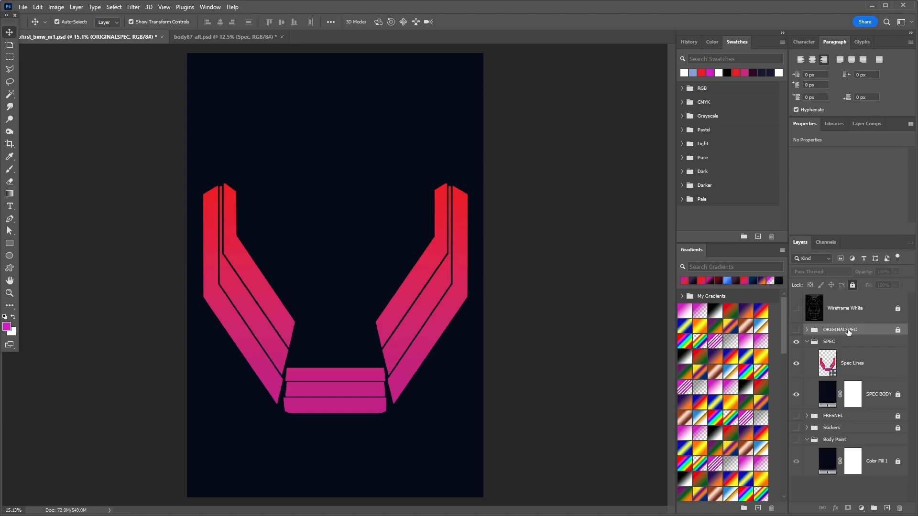
# - Add a Brightness/Contrast adjustment clipped to the Spec Lines layer and set its brightness to 105
pyautogui.click(827, 365)
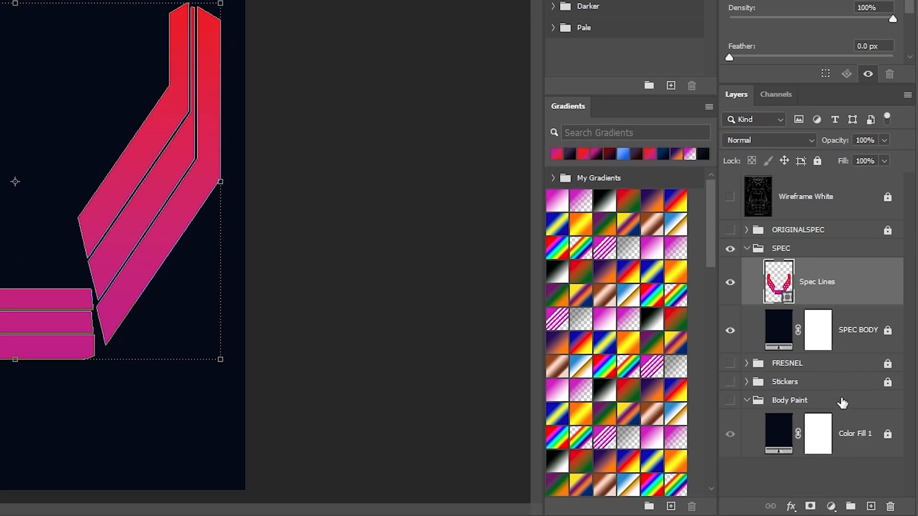
pyautogui.click(832, 507)
pyautogui.click(843, 294)
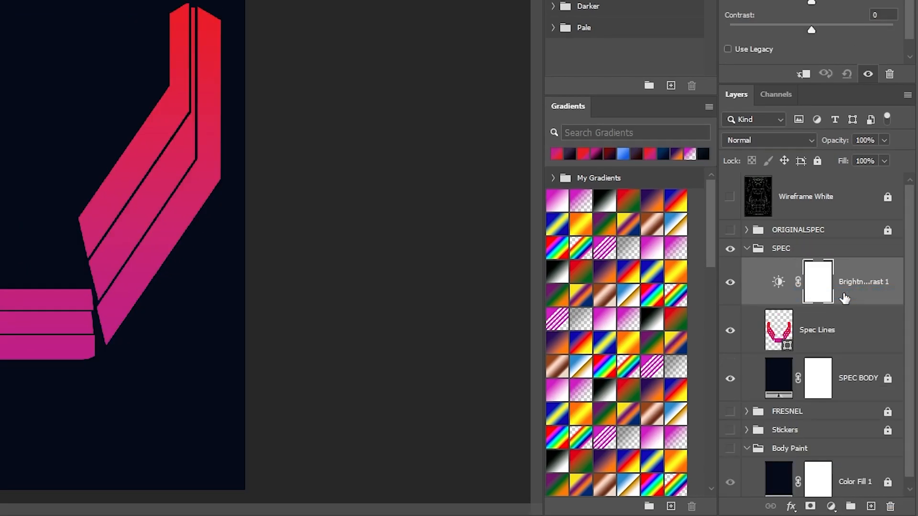
pyautogui.rightClick(855, 272)
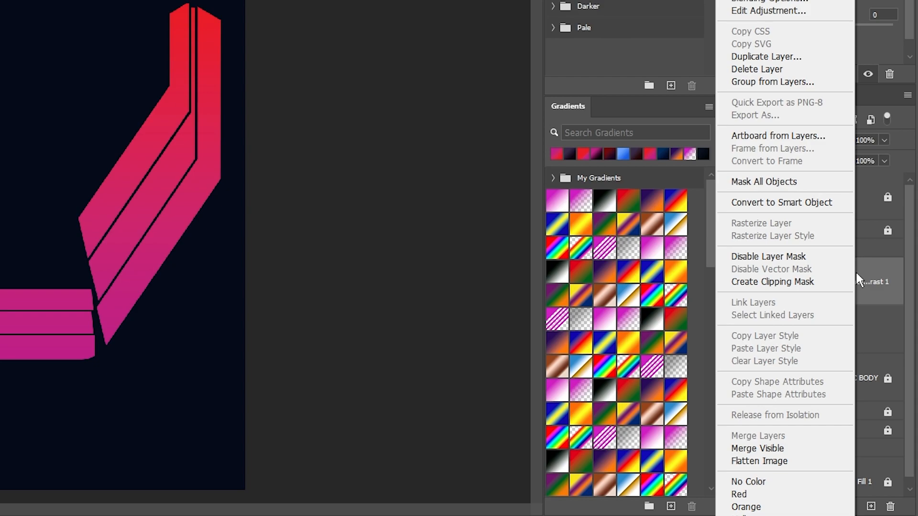
pyautogui.click(808, 282)
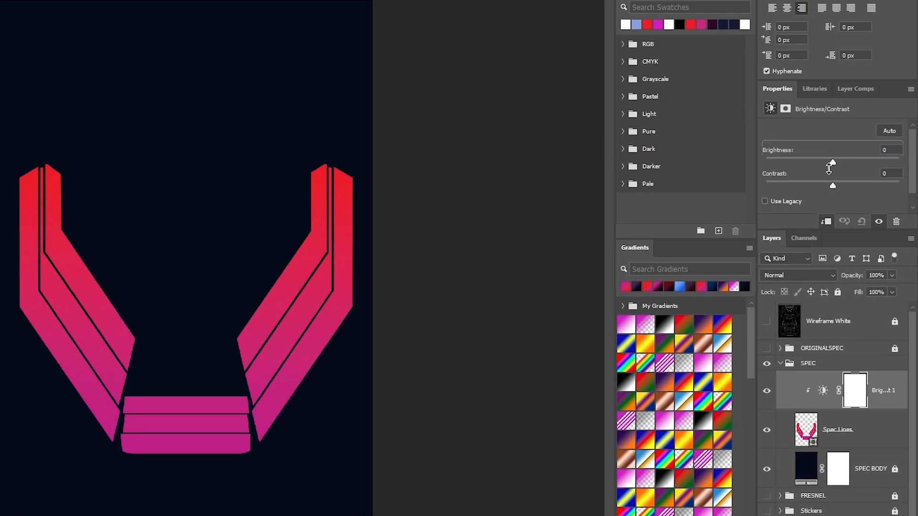
pyautogui.moveTo(832, 162); pyautogui.dragTo(878, 161)
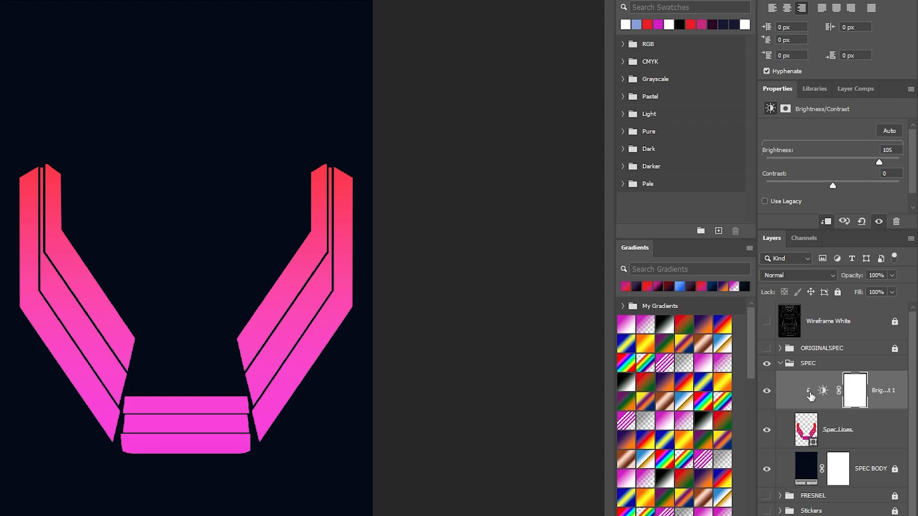
# - Duplicate the Brightness/Contrast adjustment and move the original between Spec Lines and SPEC BODY
pyautogui.rightClick(879, 392)
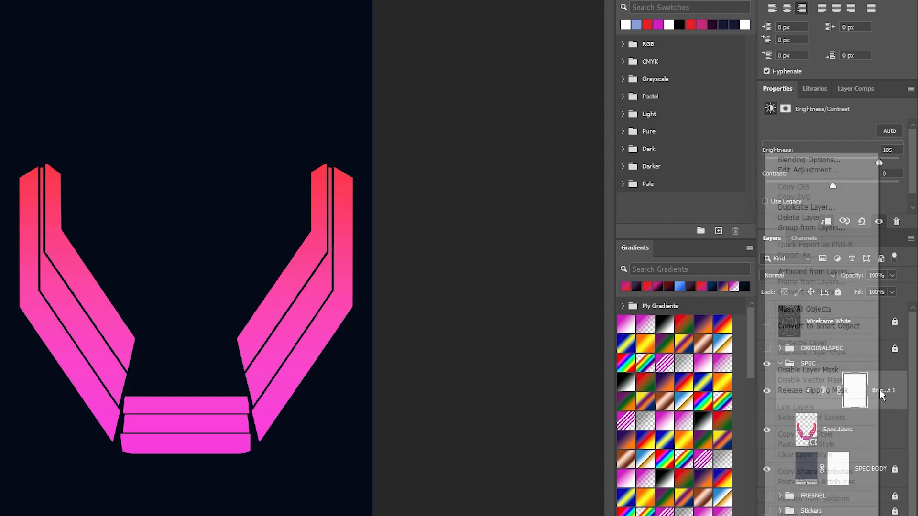
pyautogui.click(813, 207)
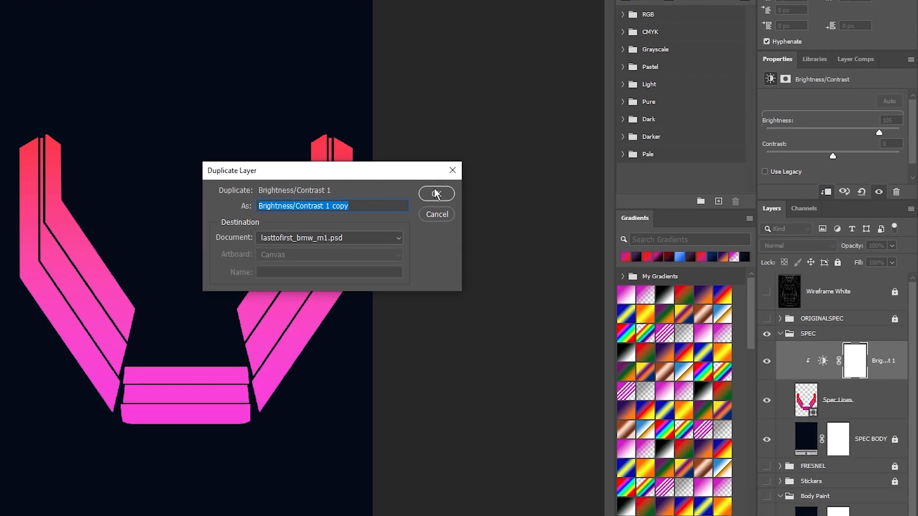
pyautogui.click(435, 209)
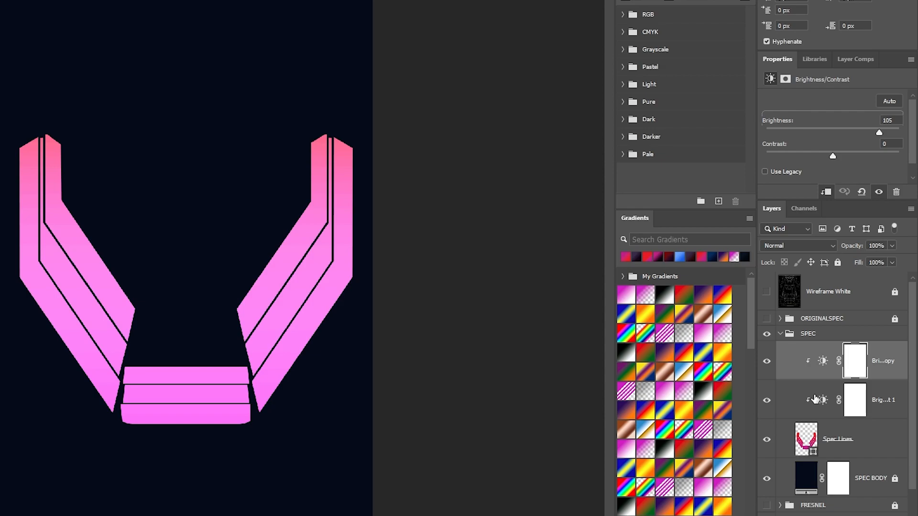
pyautogui.moveTo(816, 399); pyautogui.dragTo(841, 457)
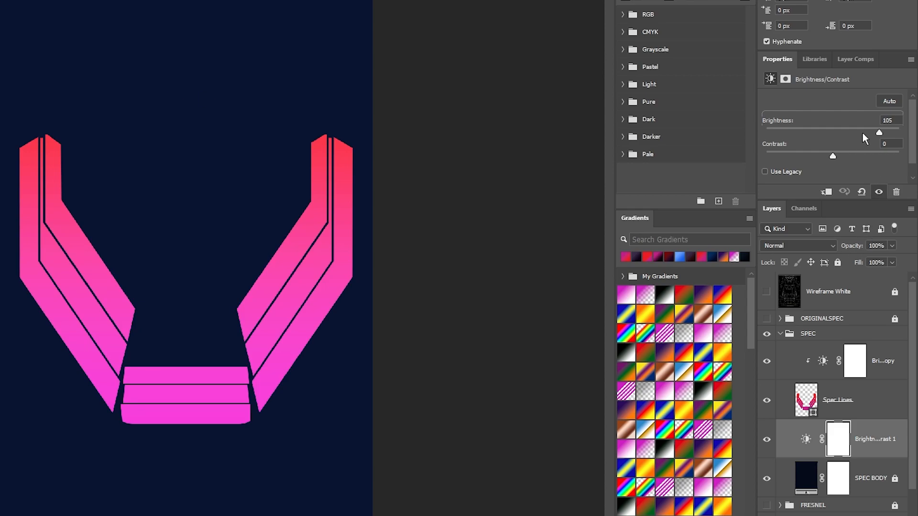
# - Set the lower Brightness/Contrast adjustment's brightness to 136 and clip it to the SPEC BODY layer
pyautogui.moveTo(881, 133); pyautogui.dragTo(887, 135)
pyautogui.rightClick(872, 438)
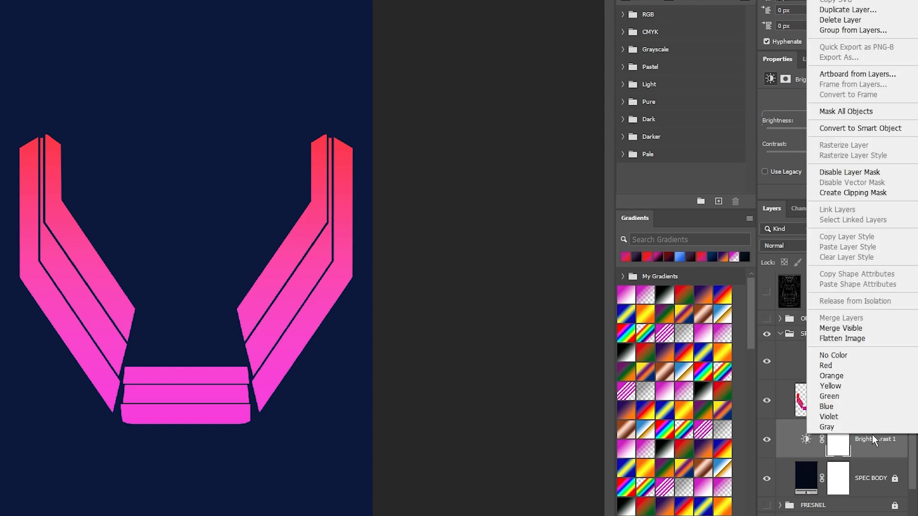
pyautogui.click(866, 193)
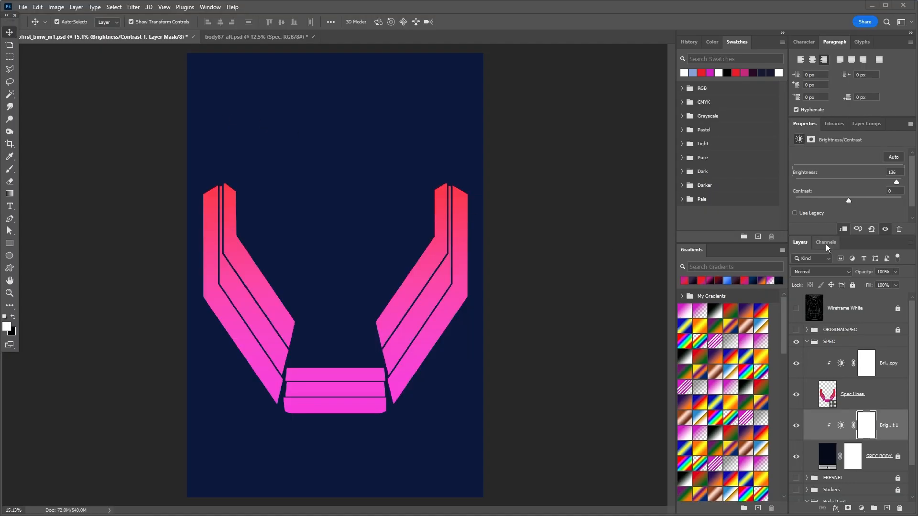
# - Collapse the SPEC and Body Paint groups and make the Alpha 1 channel visible together with the RGB channels
pyautogui.click(826, 244)
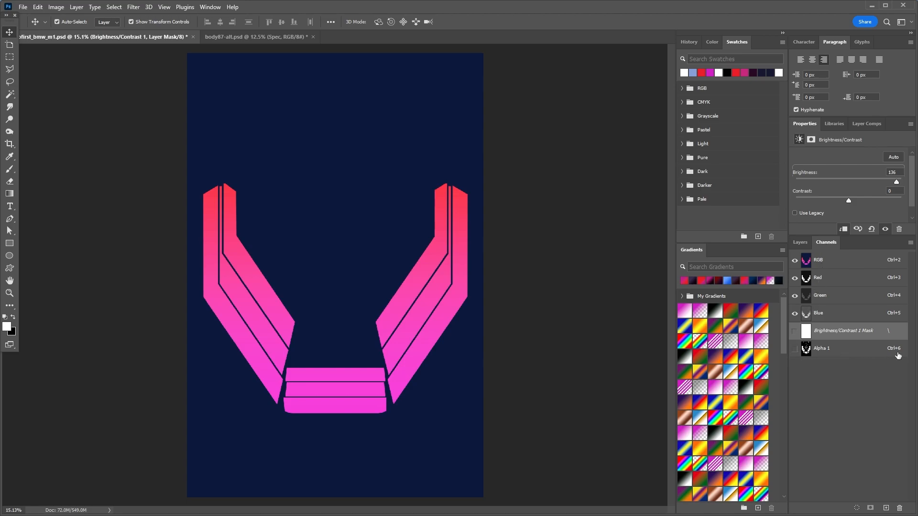
pyautogui.click(795, 351)
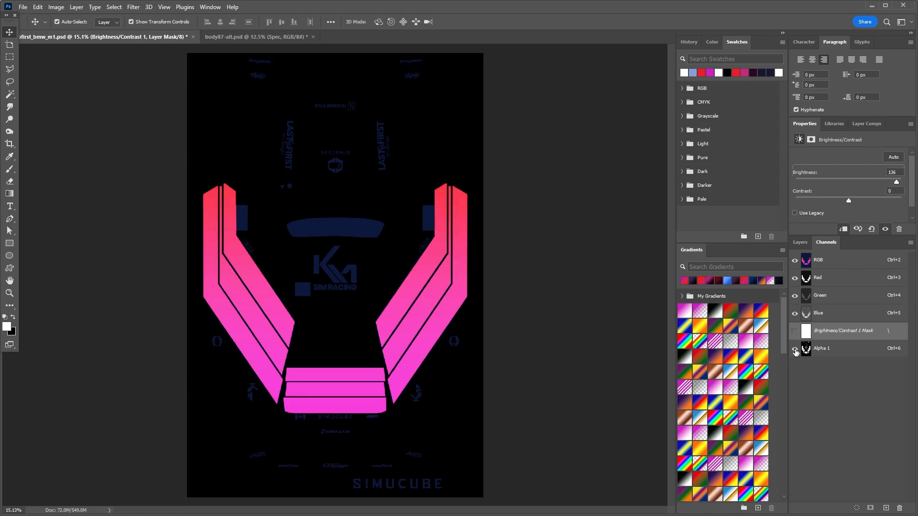
pyautogui.click(802, 242)
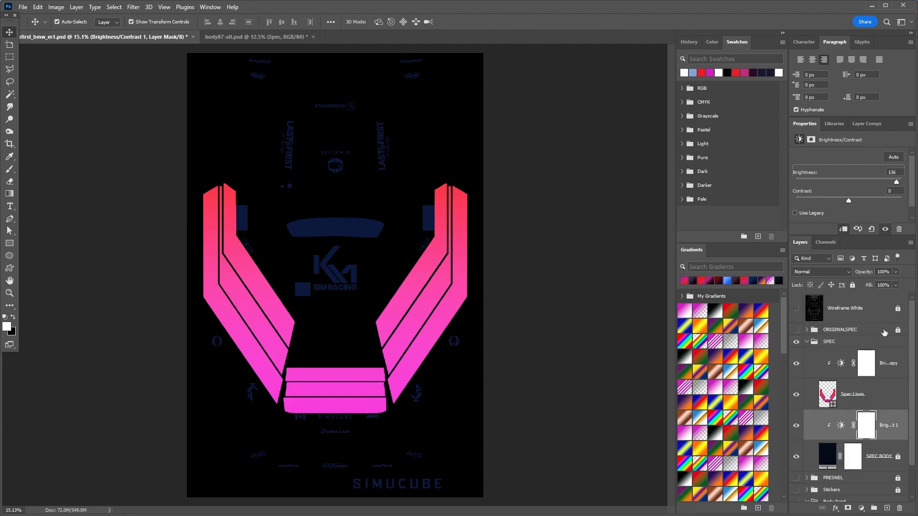
pyautogui.click(807, 342)
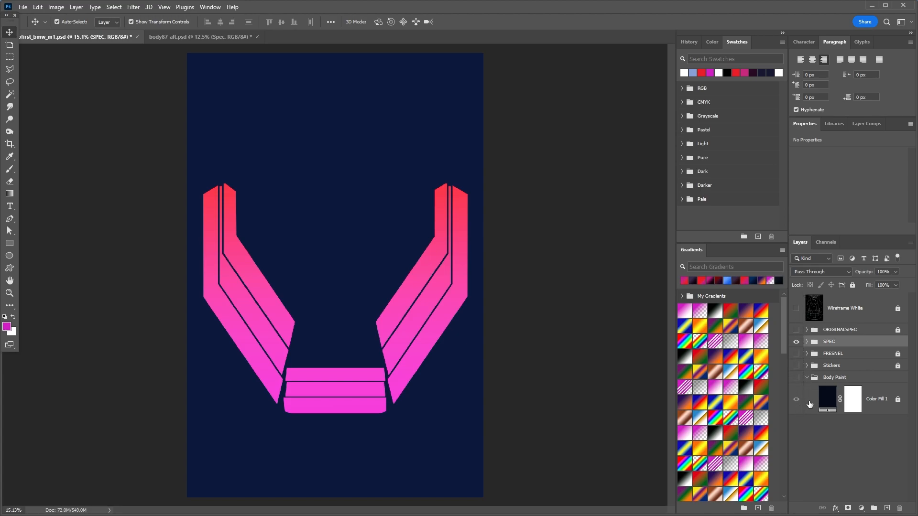
pyautogui.click(807, 377)
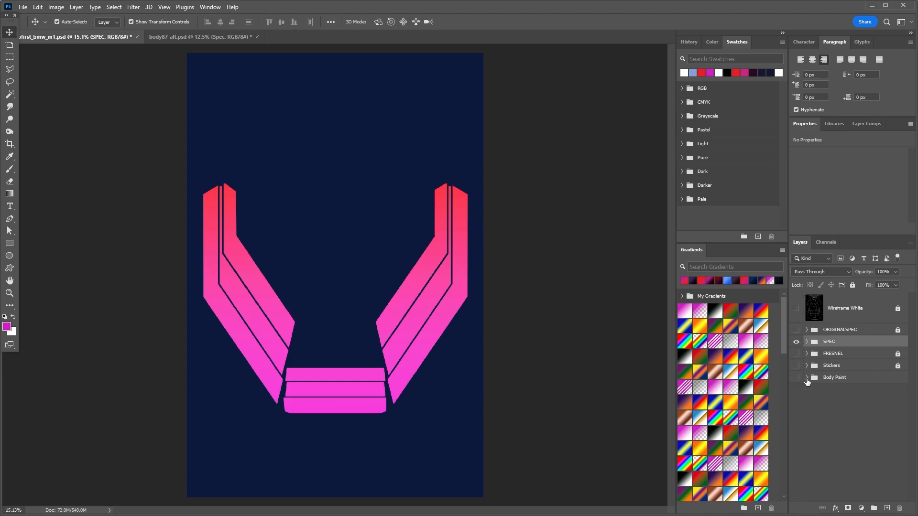
pyautogui.click(827, 243)
pyautogui.click(795, 331)
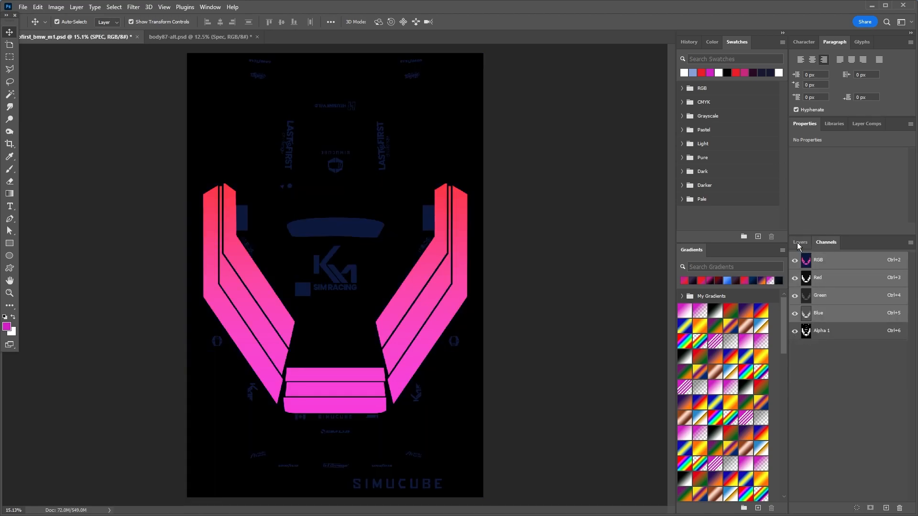
pyautogui.click(797, 243)
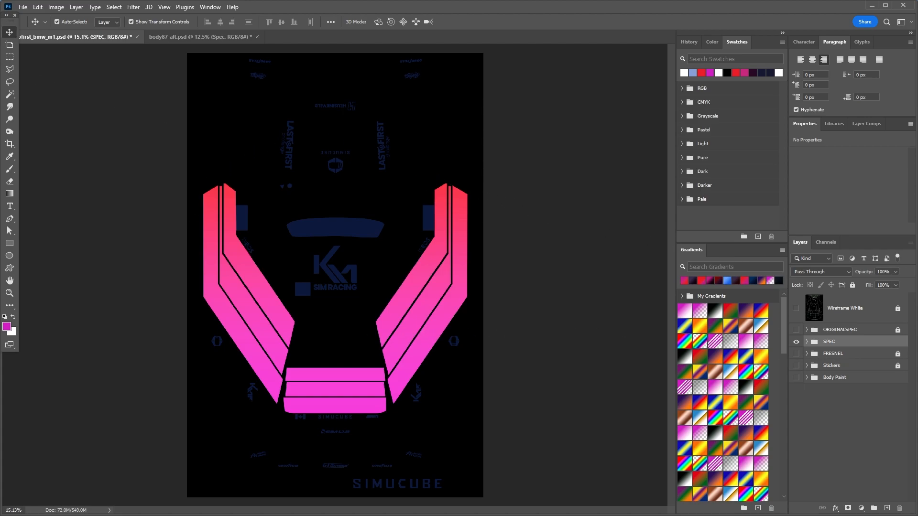
# - Start saving a copy in Intel Texture Works DDS format and rename the existing body60_spec file to body60_spec_bak
pyautogui.click(22, 6)
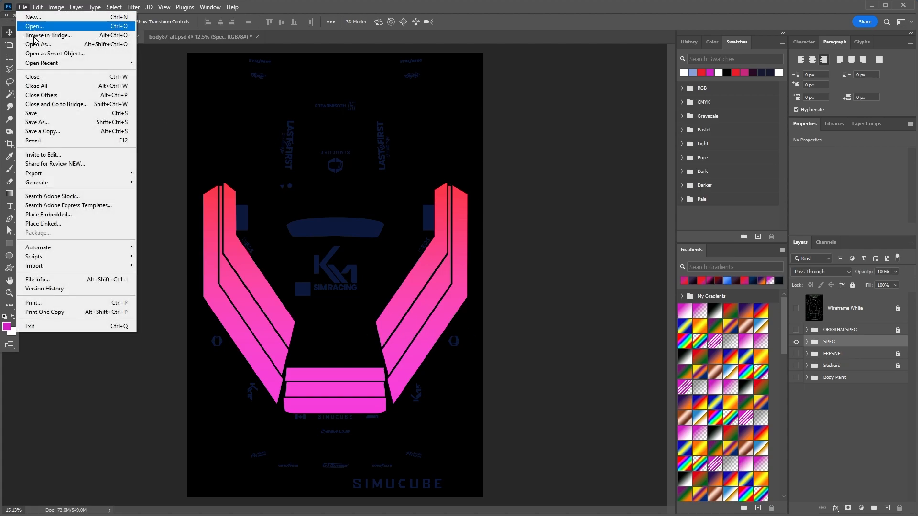
pyautogui.click(45, 132)
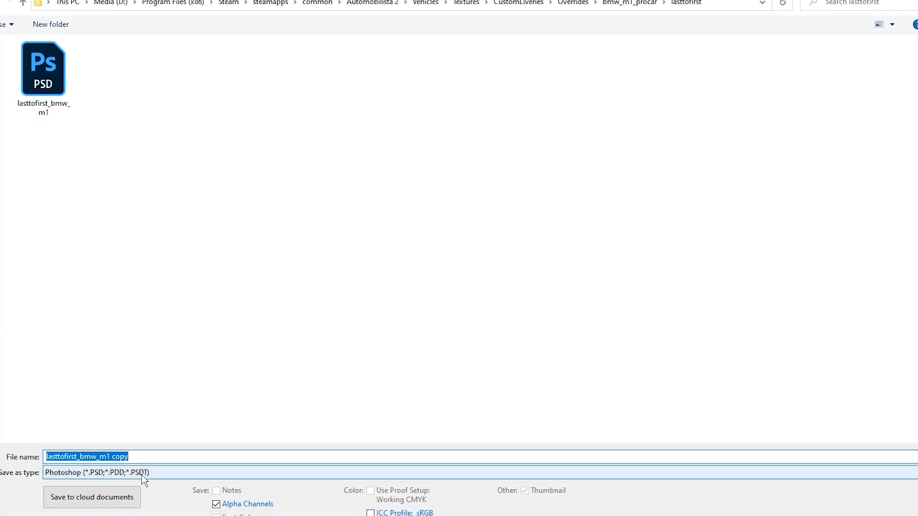
pyautogui.click(141, 475)
pyautogui.click(152, 269)
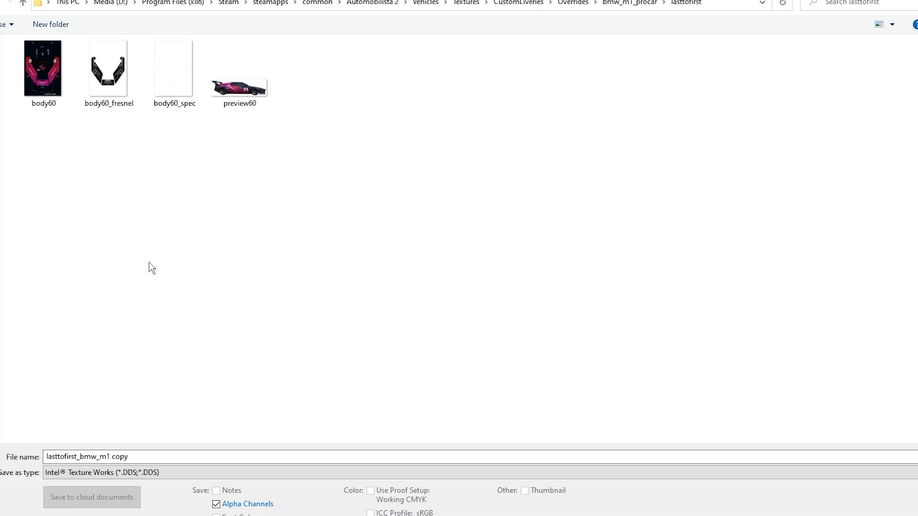
pyautogui.rightClick(171, 104)
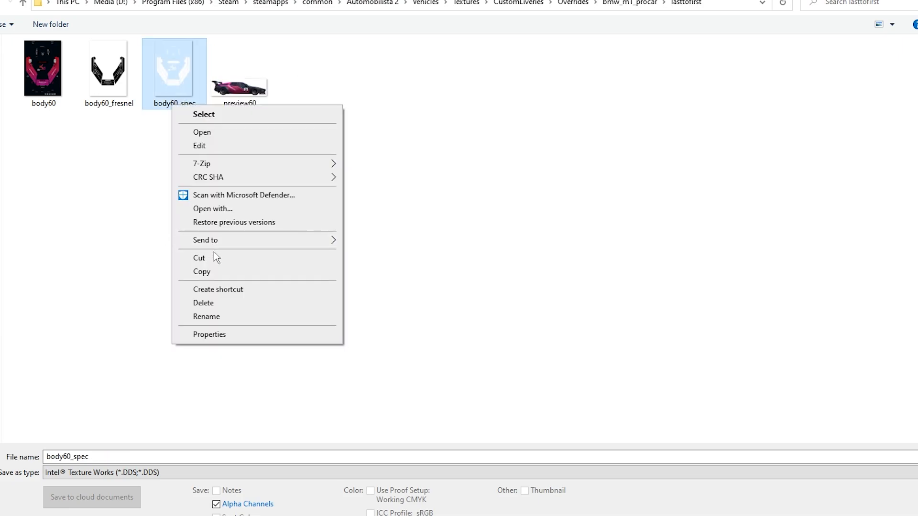
pyautogui.click(206, 317)
pyautogui.click(203, 103)
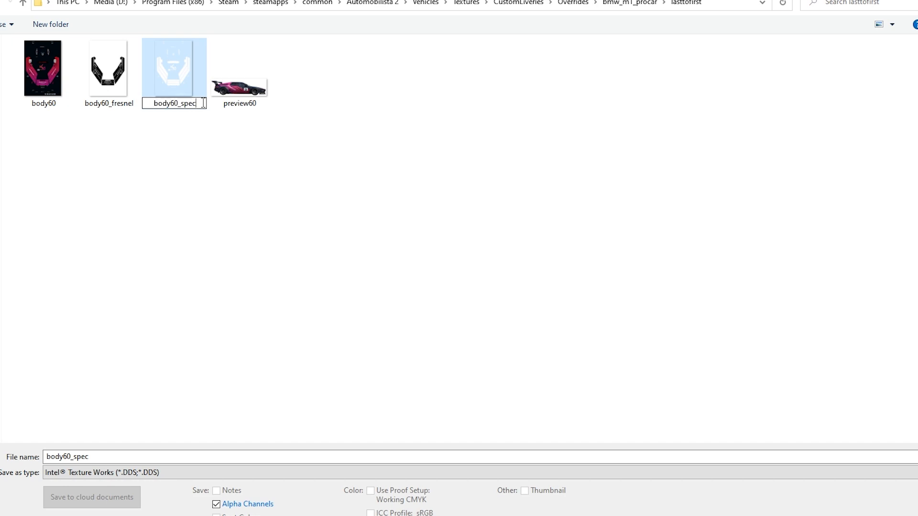
pyautogui.write('_bak')
pyautogui.click(207, 204)
# - Name the DDS copy body60_spec and save it in the lasttofirst folder
pyautogui.click(99, 458)
pyautogui.doubleClick(99, 457)
pyautogui.click(101, 97)
pyautogui.click(176, 72)
pyautogui.doubleClick(130, 457)
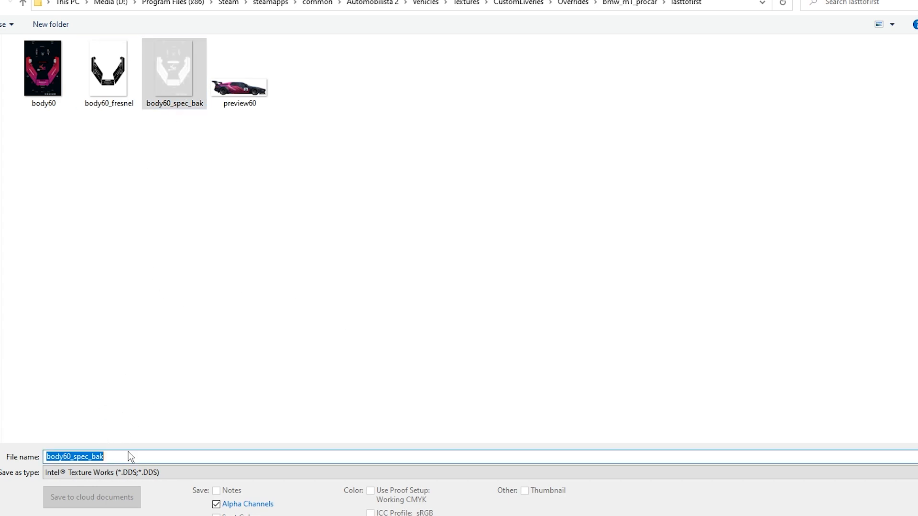
pyautogui.click(125, 459)
pyautogui.press('BackSpace')
pyautogui.press('BackSpace')
pyautogui.press('BackSpace')
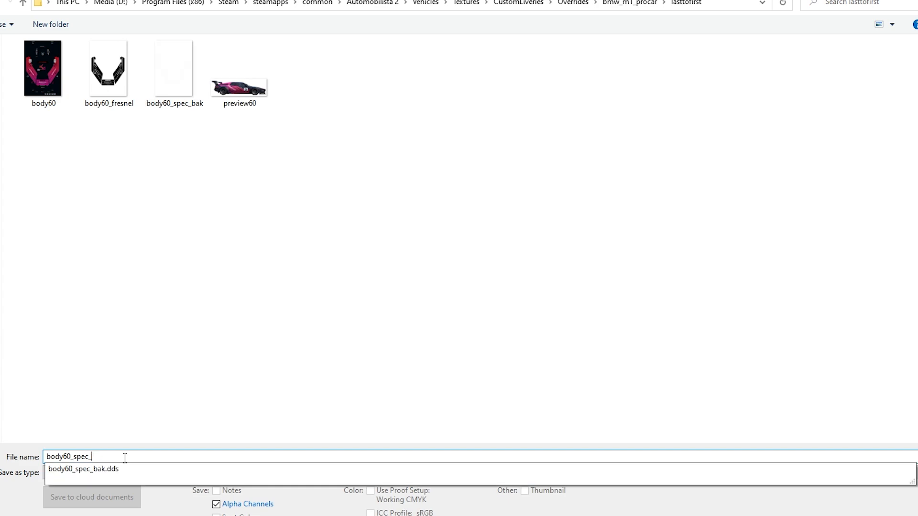
pyautogui.press('Return')
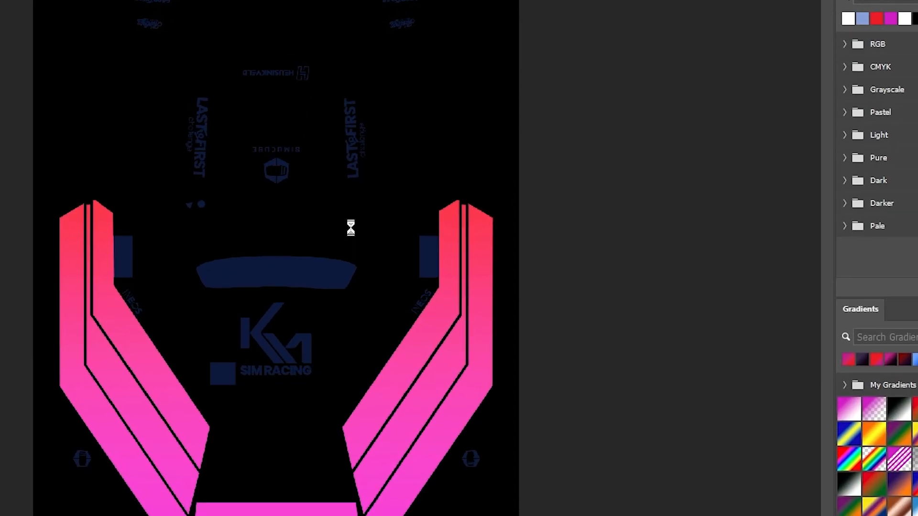
# - Export the DDS with texture type Color + Alpha, BC3 8bpp (Linear) compression and auto-generated mip maps
pyautogui.click(398, 151)
pyautogui.click(397, 182)
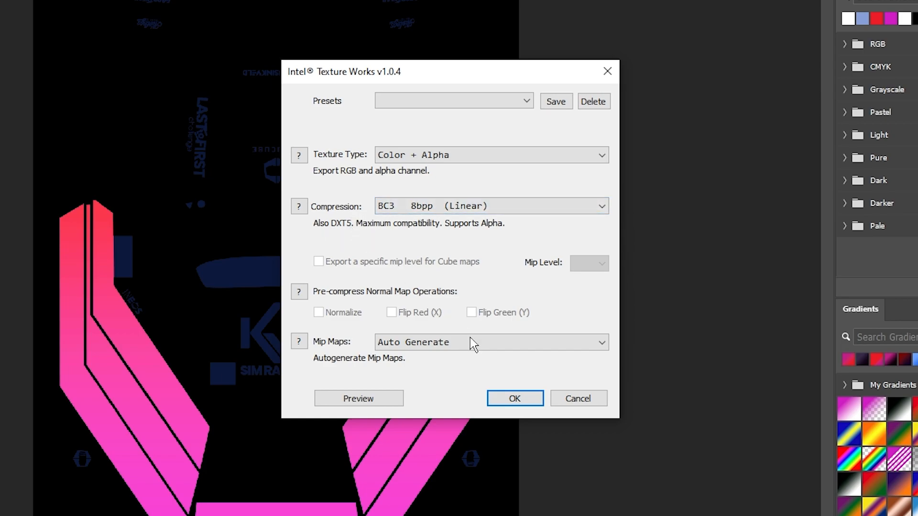
pyautogui.click(509, 401)
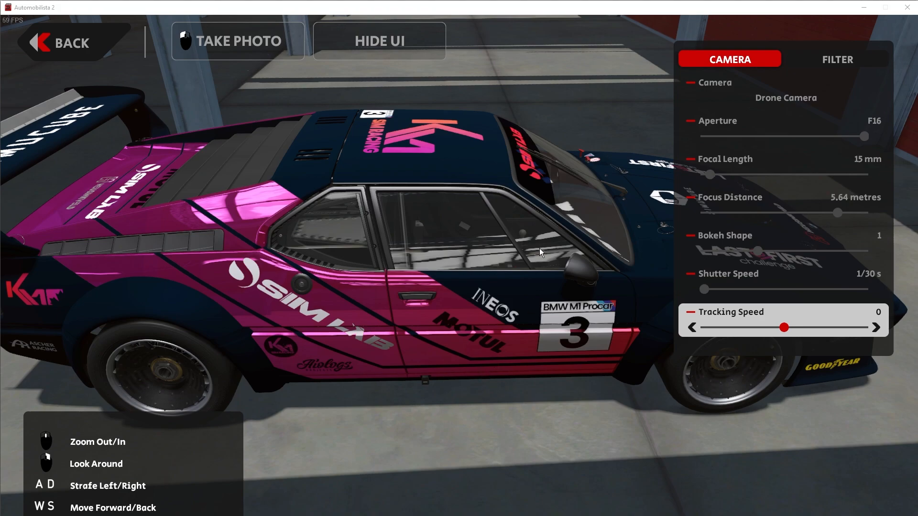
# - Switch to Automobilista 2 and examine the stripes and stickers on the car's side, rear and roof in photo mode
pyautogui.press('a')
pyautogui.moveTo(279, 255); pyautogui.dragTo(297, 260)
pyautogui.press('a')
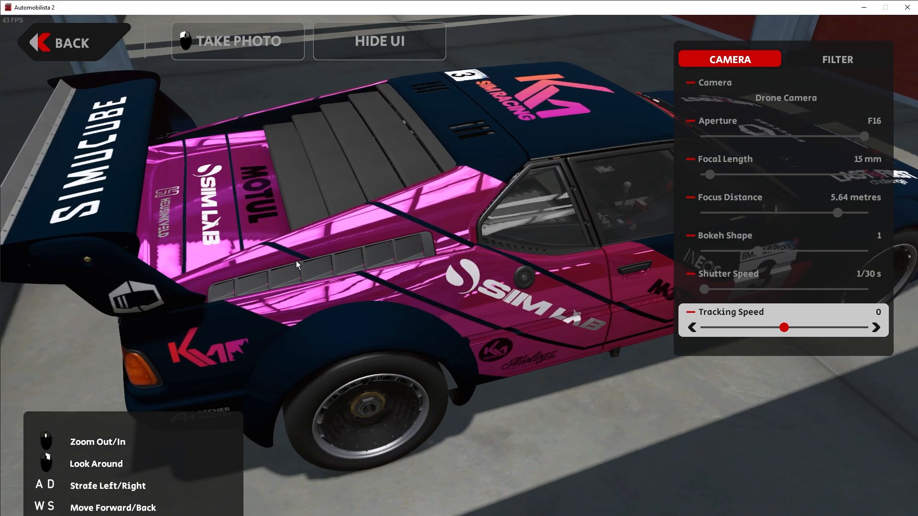
pyautogui.press('d')
pyautogui.press('e')
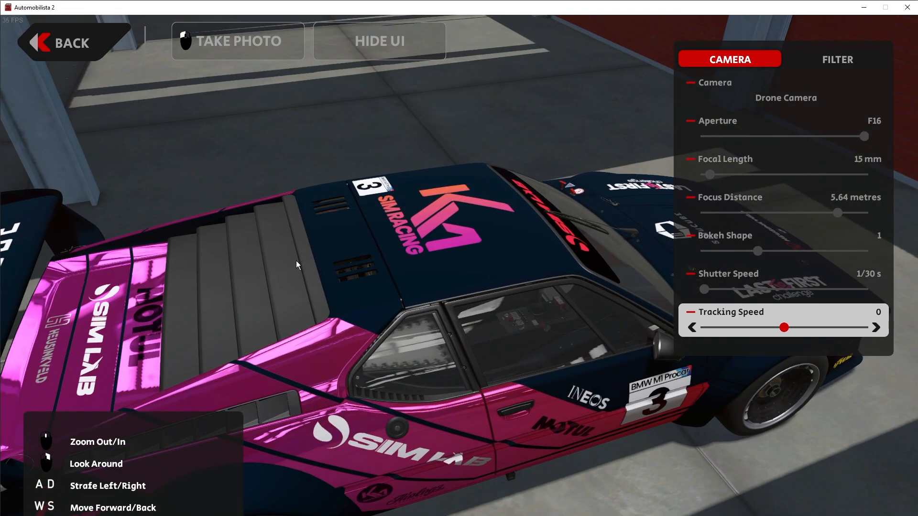
pyautogui.moveTo(296, 260); pyautogui.dragTo(294, 268)
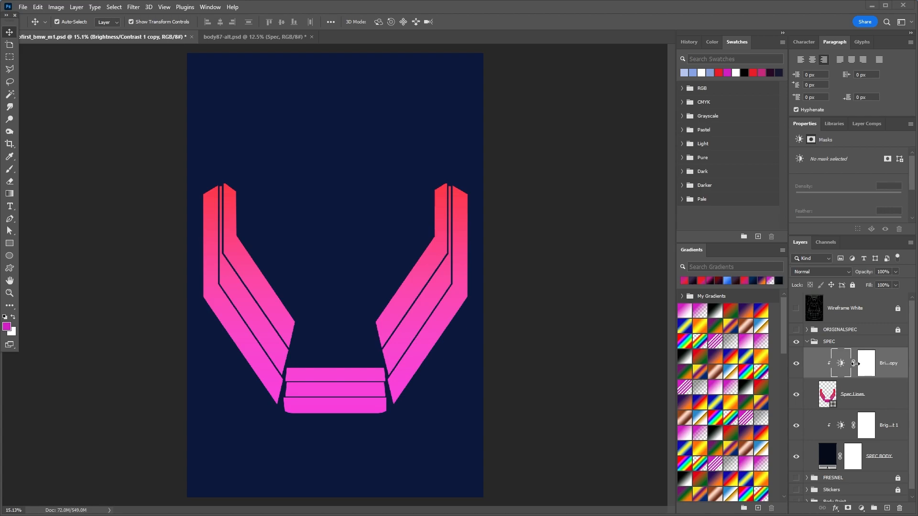
# - Set the brightness of the Brightness/Contrast adjustment above Spec Lines to 150
pyautogui.click(840, 366)
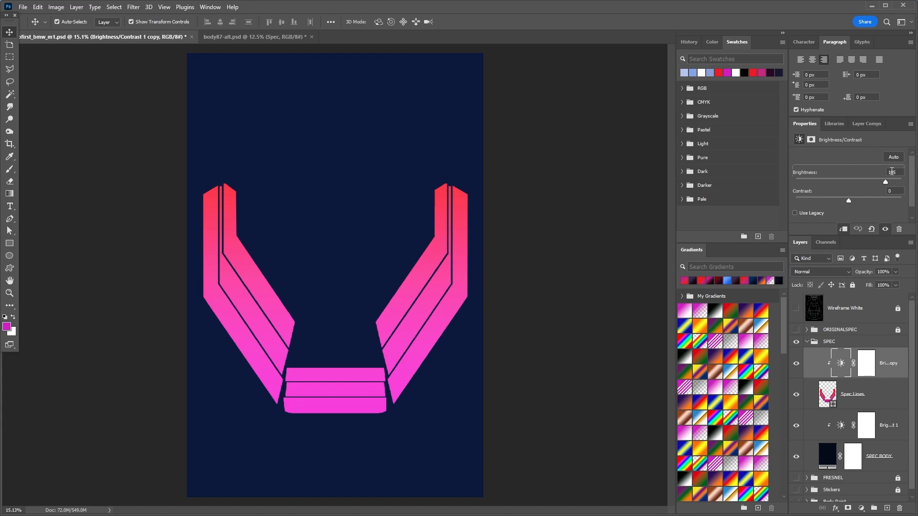
pyautogui.moveTo(887, 181); pyautogui.dragTo(903, 182)
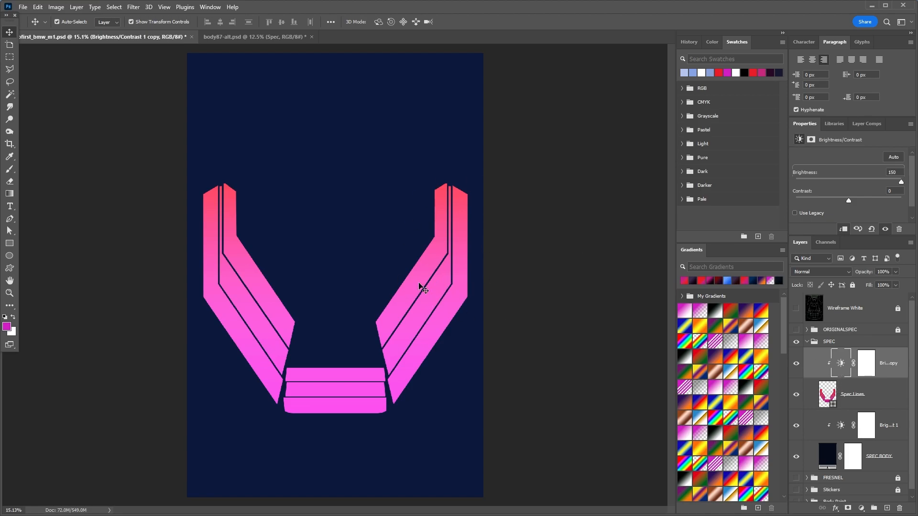
pyautogui.click(526, 276)
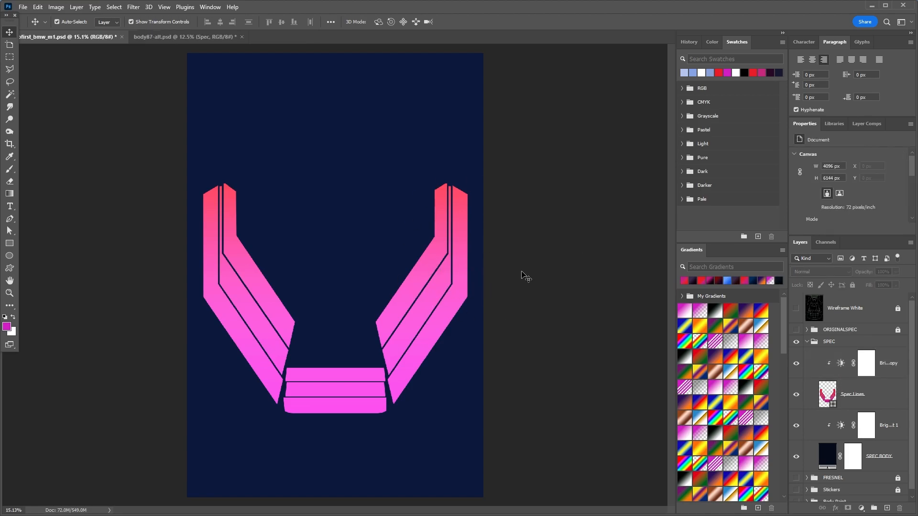
# - Delete the Brightness/Contrast adjustment clipped to the SPEC BODY layer
pyautogui.click(883, 428)
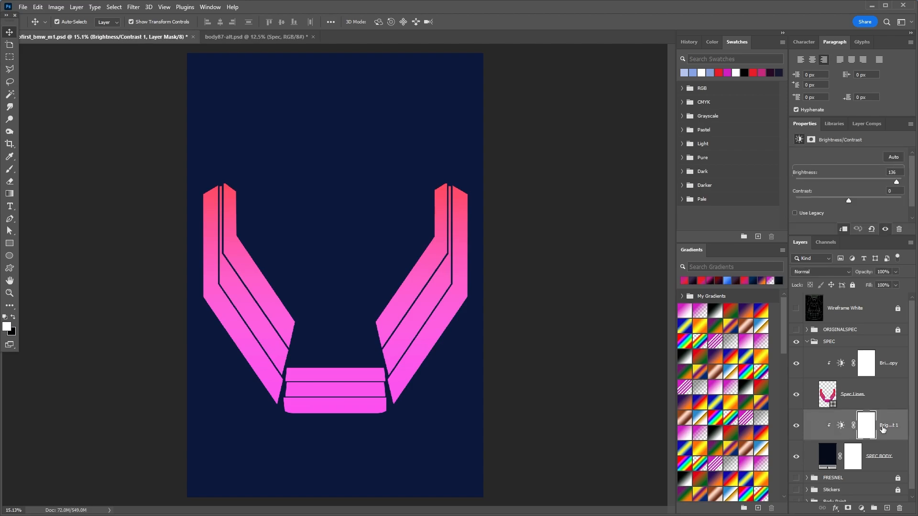
pyautogui.rightClick(882, 427)
pyautogui.click(856, 97)
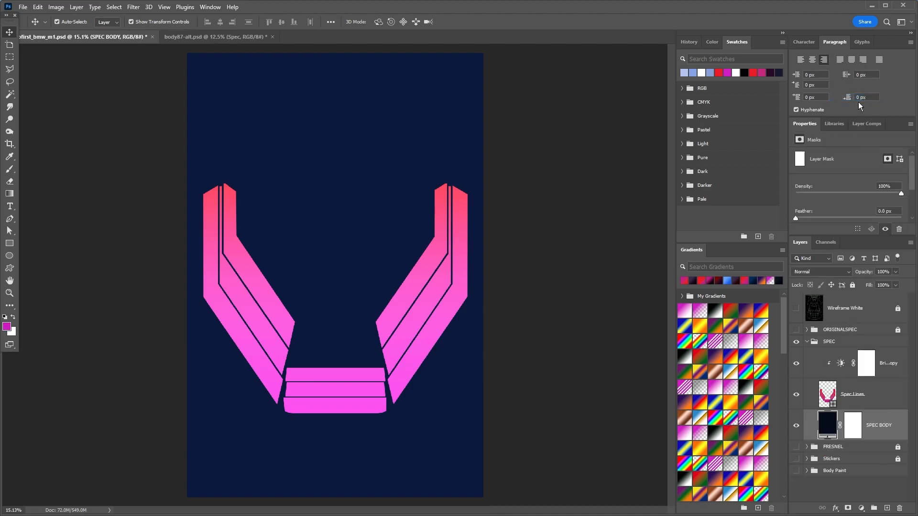
# - Change the SPEC BODY layer's fill colour to light blue b9c8ec
pyautogui.doubleClick(828, 426)
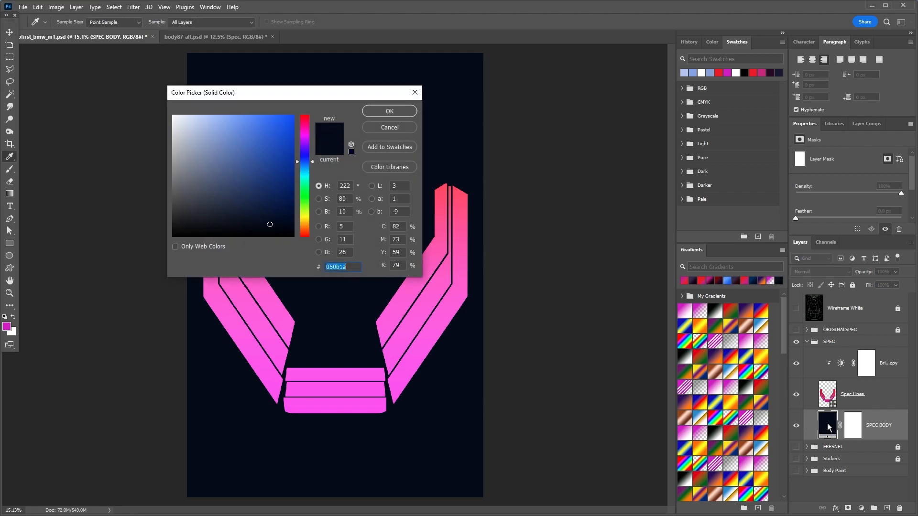
pyautogui.write('becdf1')
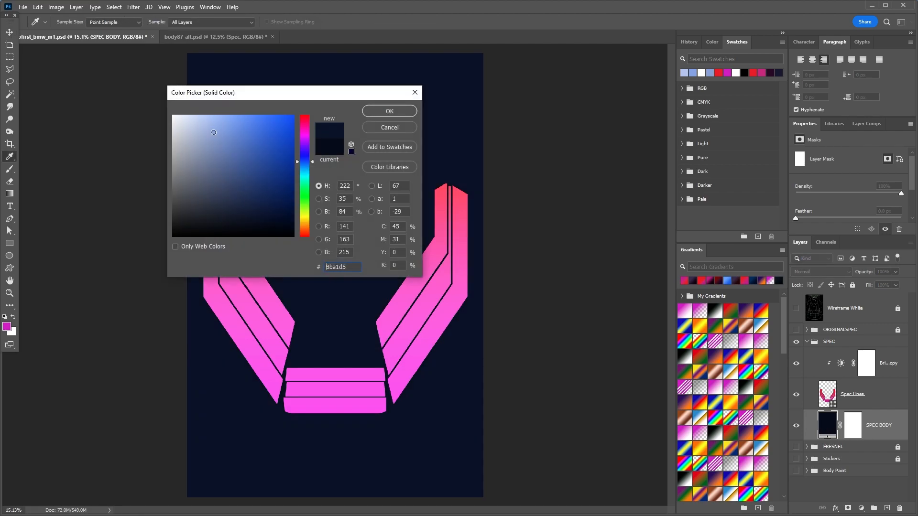
pyautogui.moveTo(198, 122); pyautogui.dragTo(199, 124)
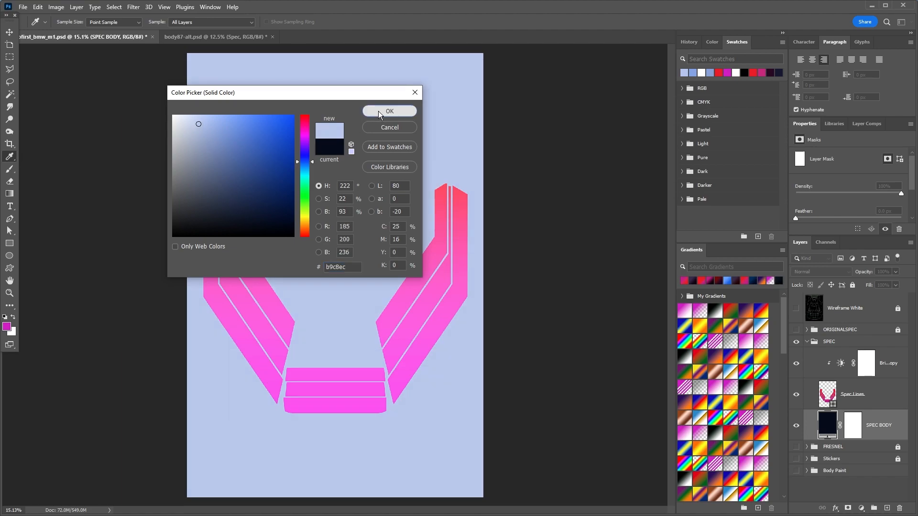
pyautogui.click(375, 112)
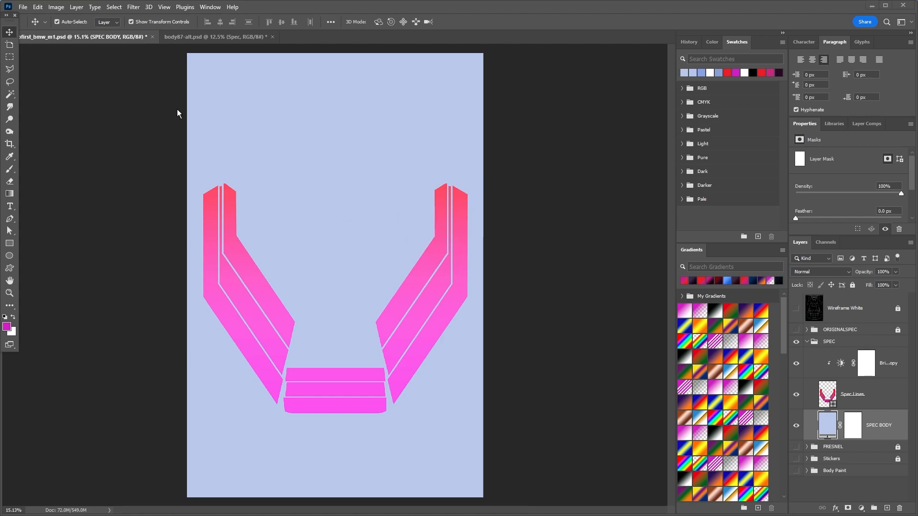
# - Export a copy over body60_spec in Intel Texture Works DDS format as Color + Alpha with BC3 8bpp (Linear) compression, and save the livery document
pyautogui.click(23, 8)
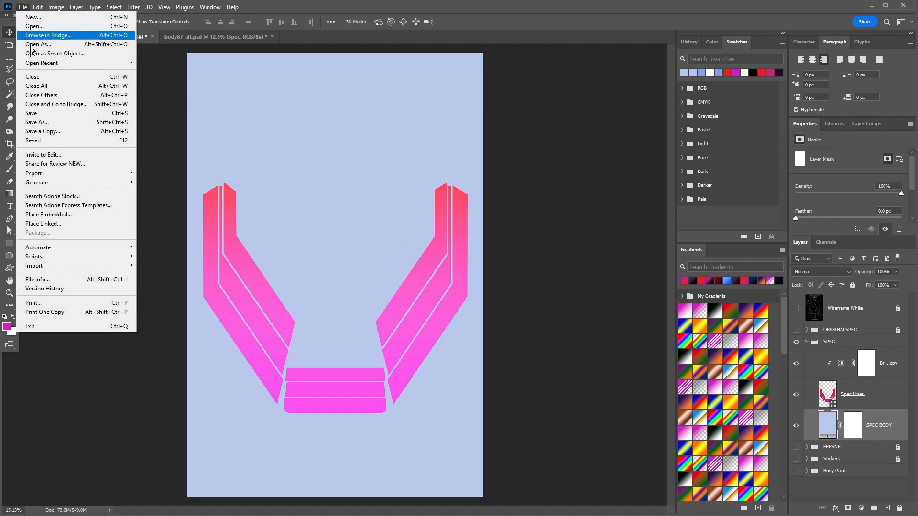
pyautogui.click(56, 132)
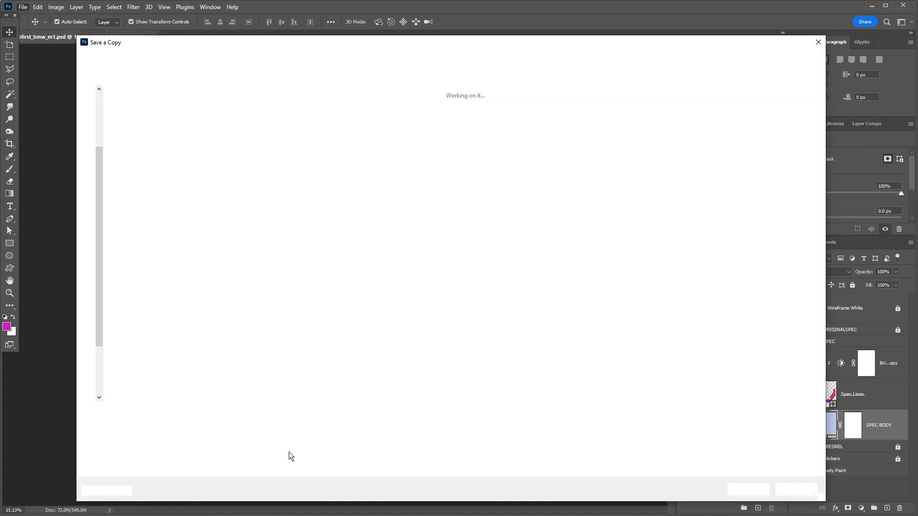
pyautogui.click(184, 424)
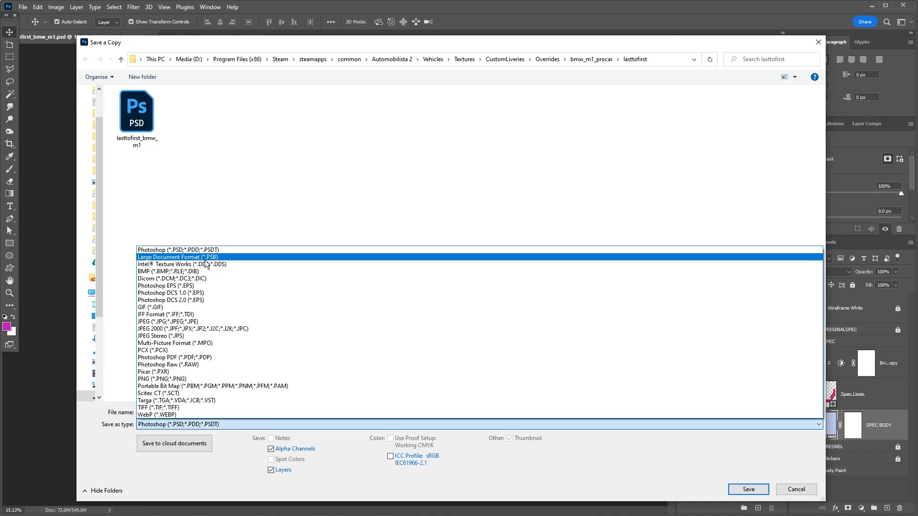
pyautogui.click(206, 265)
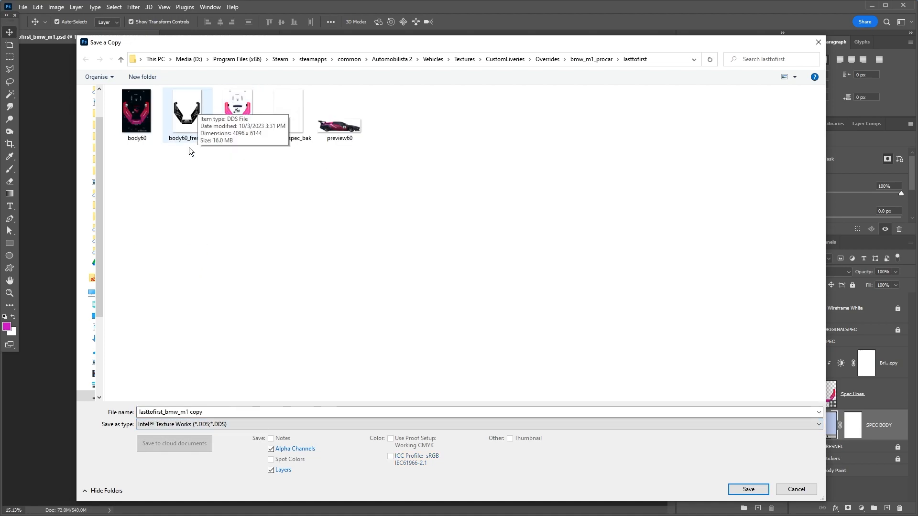
pyautogui.doubleClick(242, 107)
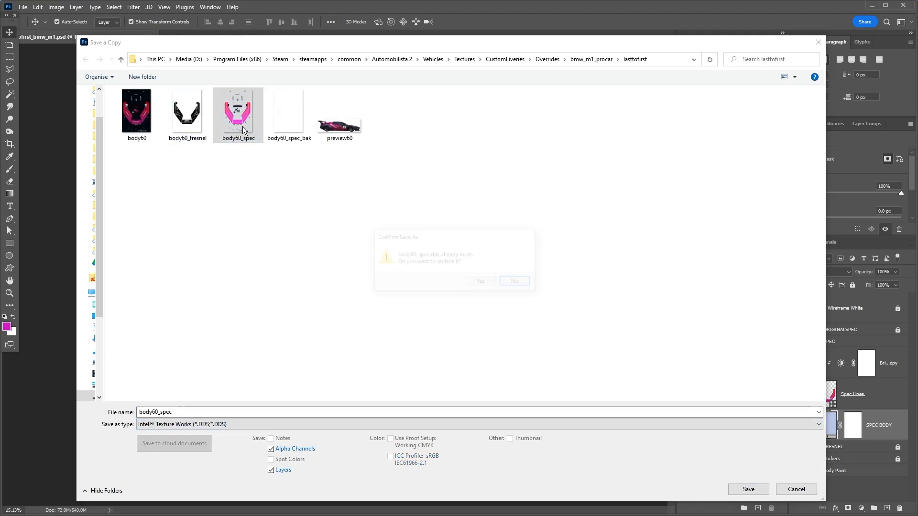
pyautogui.click(486, 282)
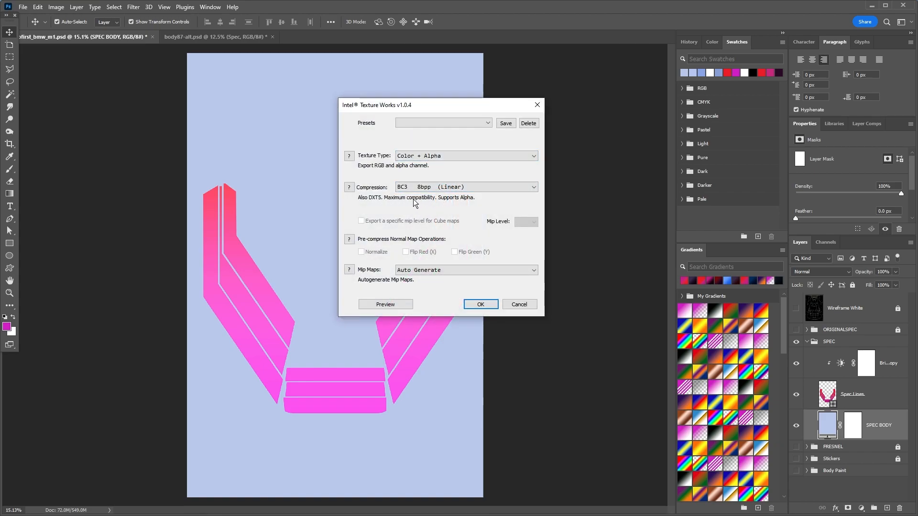
pyautogui.click(480, 304)
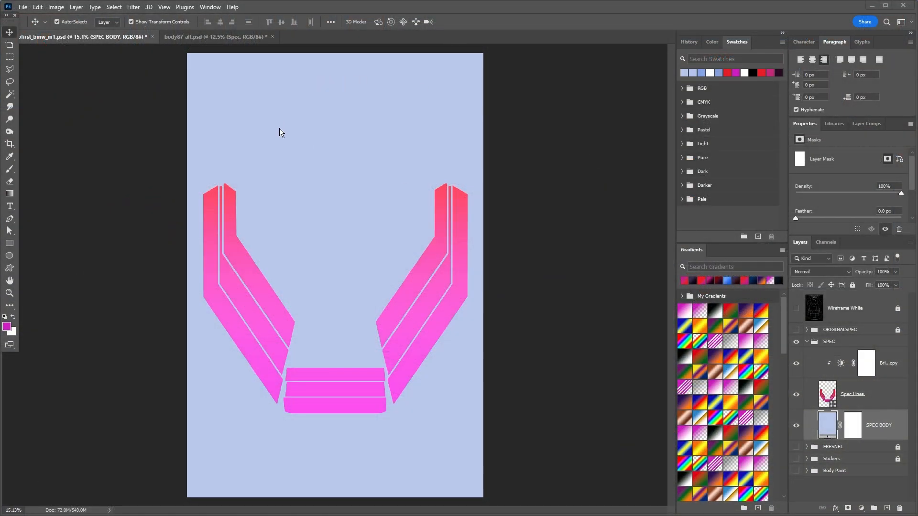
pyautogui.hotkey('ctrl', 's')
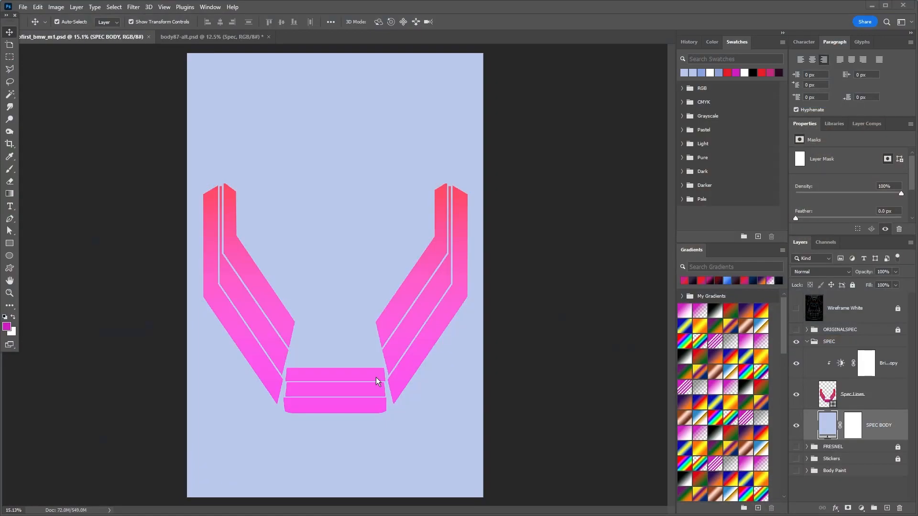
# - Switch to File Explorer and examine the livery texture and preview files in the lasttofirst folder under Overrides\bmw_m1_procar
pyautogui.moveTo(0, 124); pyautogui.dragTo(586, 67)
pyautogui.click(562, 136)
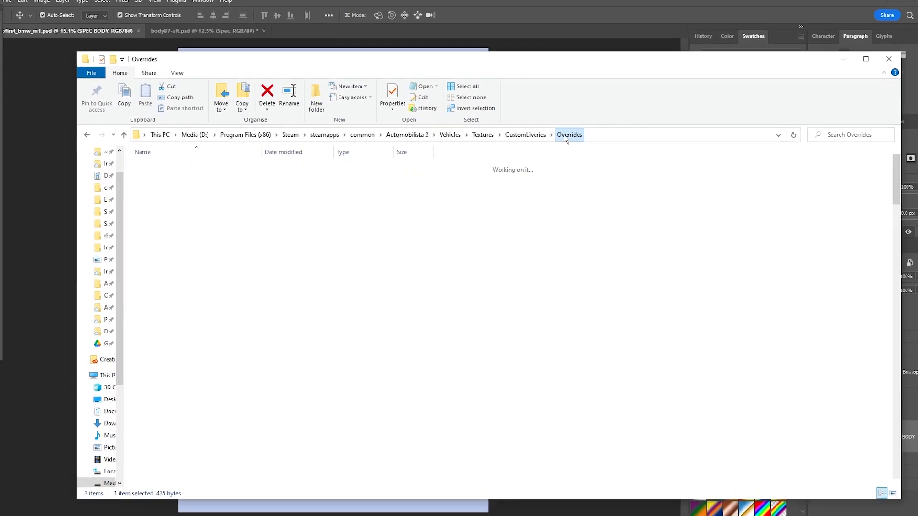
pyautogui.doubleClick(143, 200)
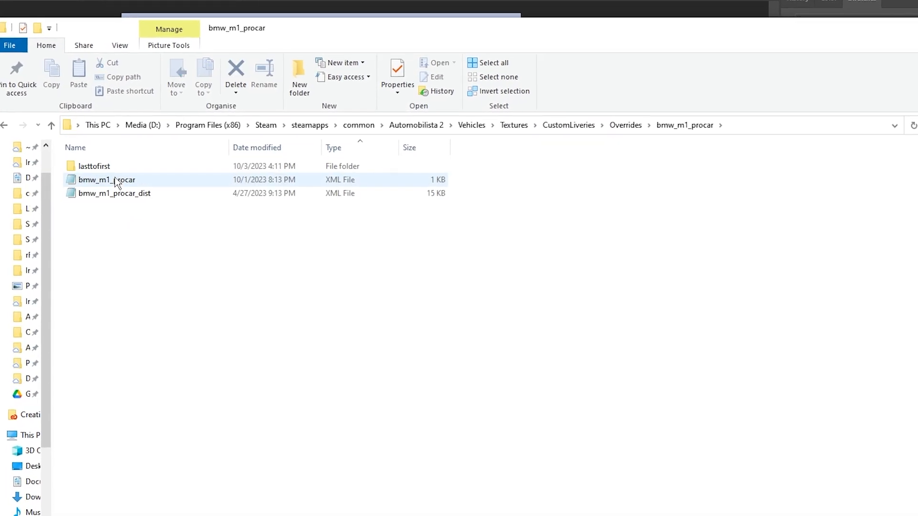
pyautogui.doubleClick(95, 166)
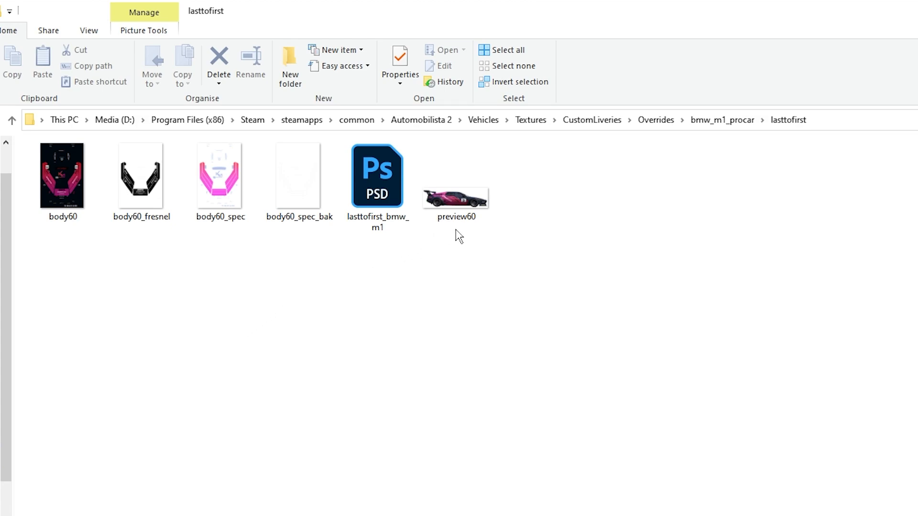
pyautogui.moveTo(467, 200)
pyautogui.click(71, 223)
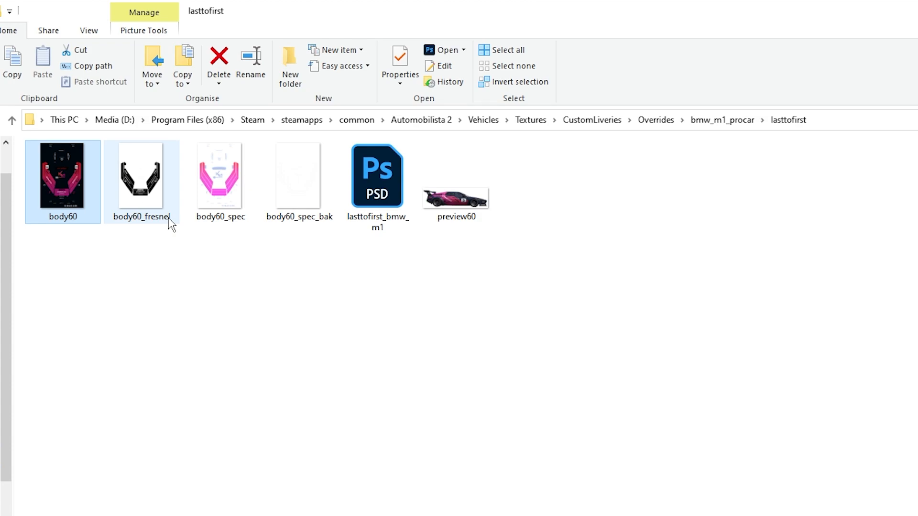
pyautogui.click(155, 224)
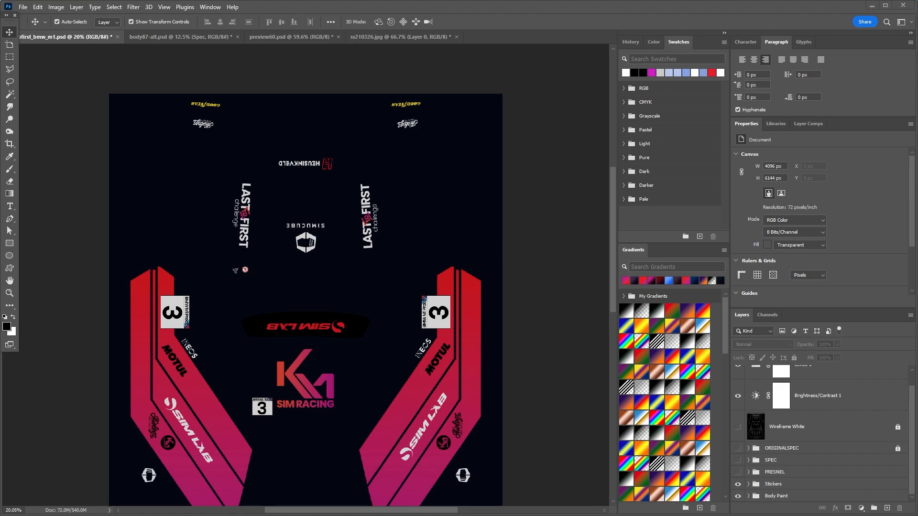
# - Inspect the Stickers and Body Paint groups in the livery document by hiding each and showing it again
pyautogui.scroll(1, 846, 397)
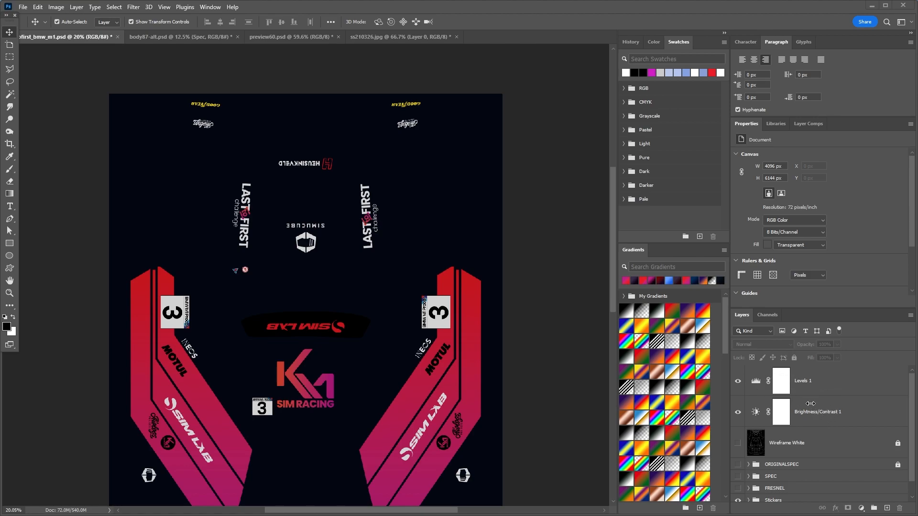
pyautogui.scroll(-1, 798, 453)
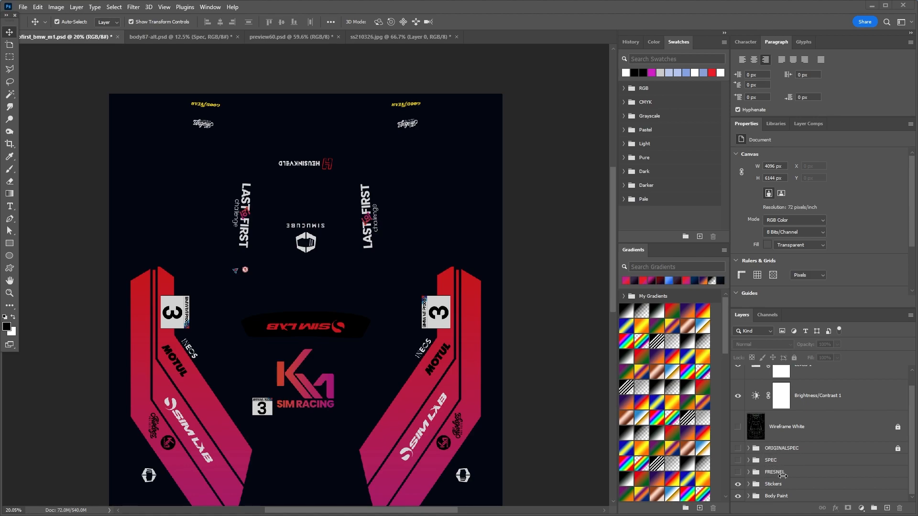
pyautogui.click(738, 485)
pyautogui.click(738, 497)
pyautogui.click(738, 497)
pyautogui.click(738, 484)
pyautogui.scroll(1, 801, 450)
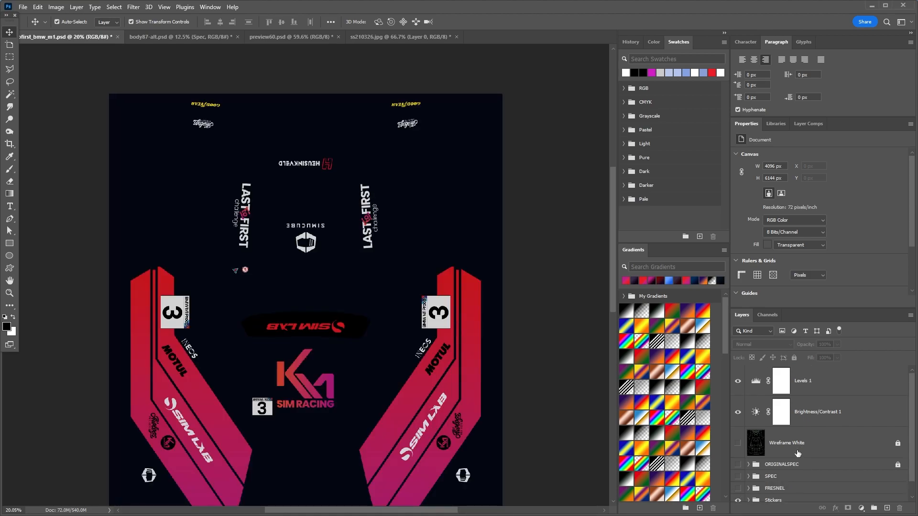
# - Check the white output level of the Levels 1 adjustment and set the contrast of Brightness/Contrast 1 to 10
pyautogui.click(811, 387)
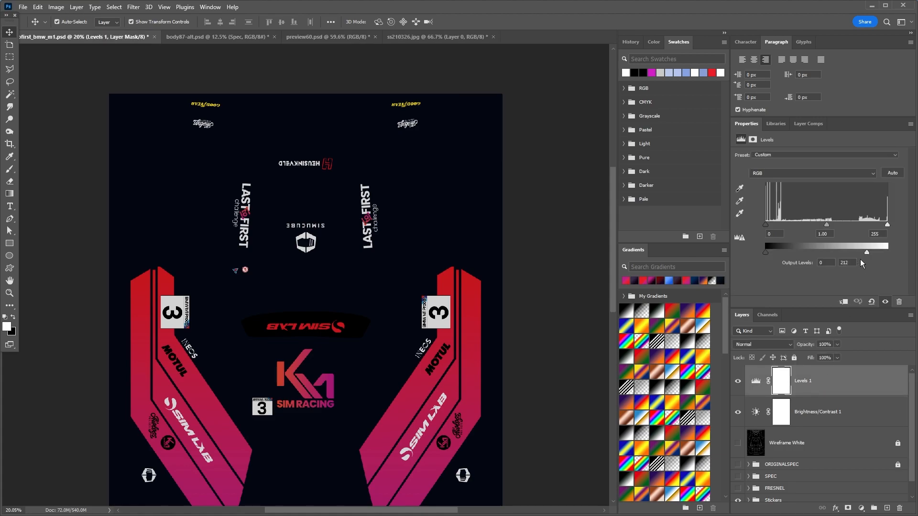
pyautogui.moveTo(867, 252)
pyautogui.mouseDown()
pyautogui.moveTo(890, 251)
pyautogui.moveTo(868, 249)
pyautogui.mouseUp()
pyautogui.click(760, 412)
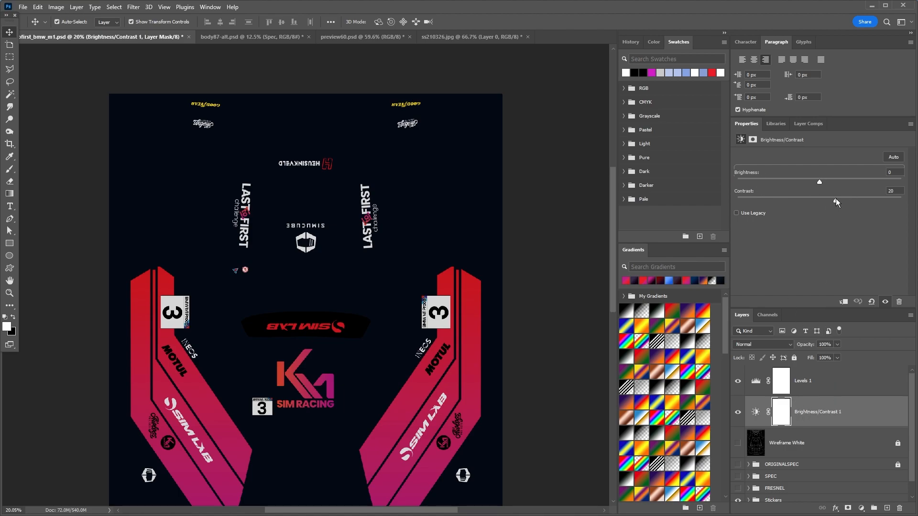
pyautogui.moveTo(835, 200)
pyautogui.mouseDown()
pyautogui.moveTo(741, 201)
pyautogui.moveTo(827, 199)
pyautogui.mouseUp()
# - Export a copy over body60 in Intel Texture Works DDS format as Color with BC1 4bpp (Linear) compression and auto-generated mip maps
pyautogui.click(23, 7)
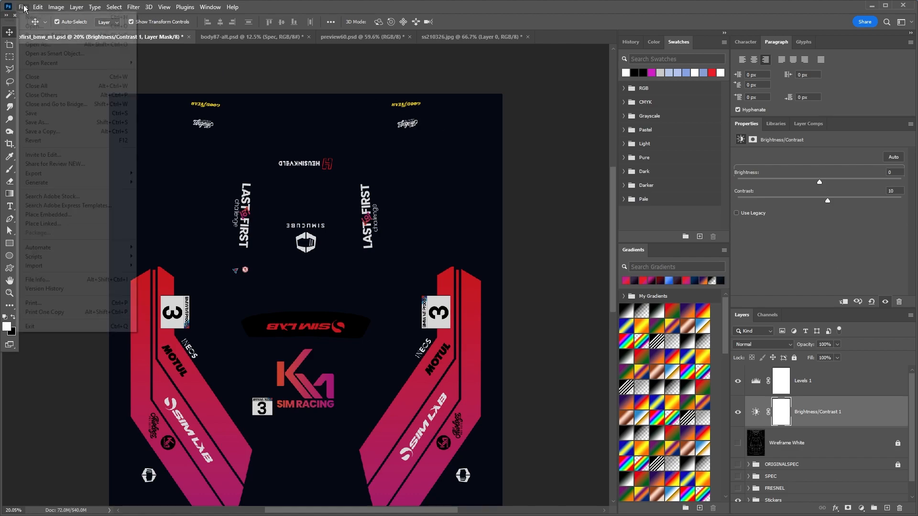
pyautogui.click(56, 132)
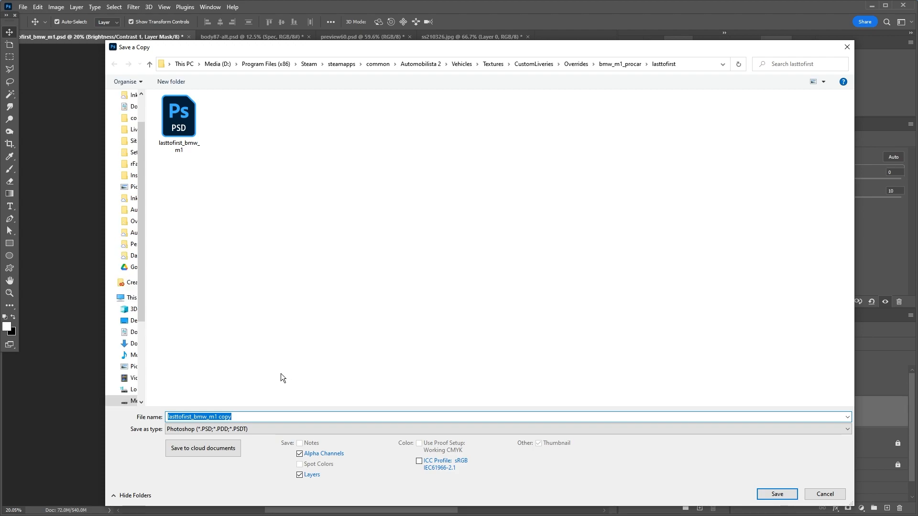
pyautogui.click(240, 429)
pyautogui.click(255, 274)
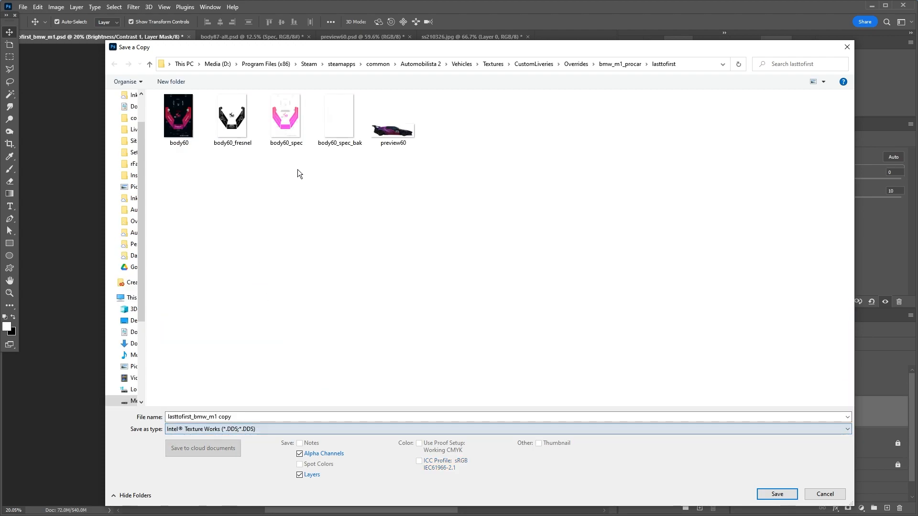
pyautogui.click(174, 117)
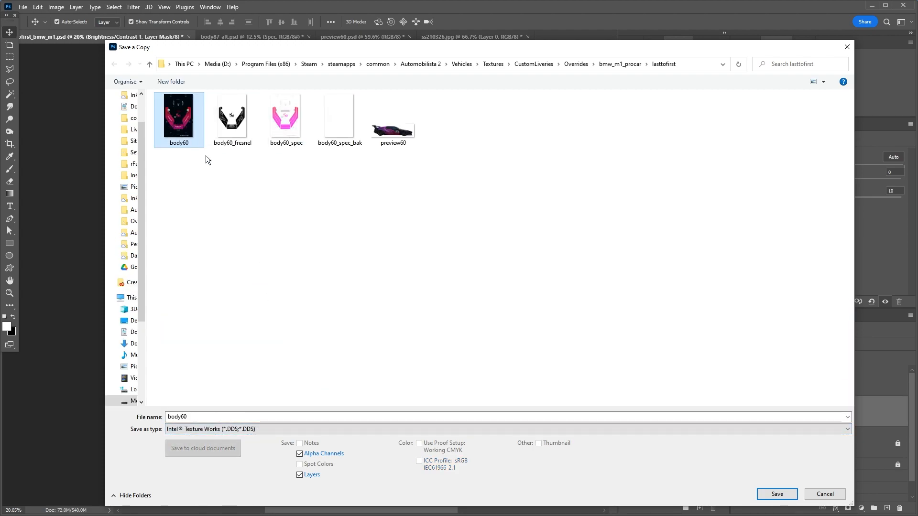
pyautogui.click(776, 491)
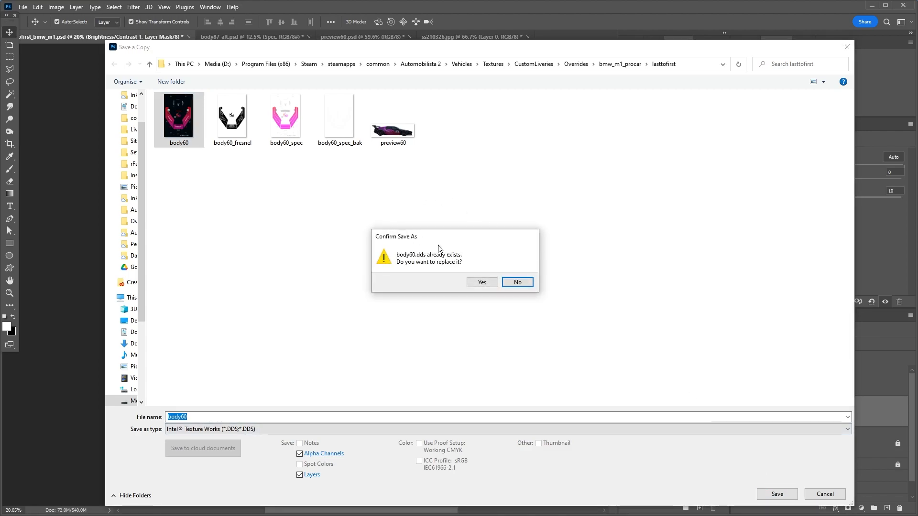
pyautogui.click(482, 283)
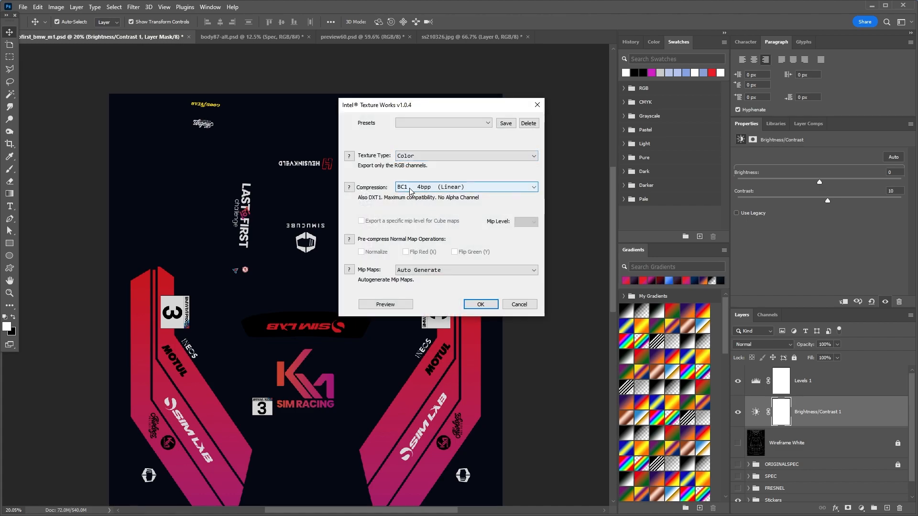
pyautogui.click(478, 304)
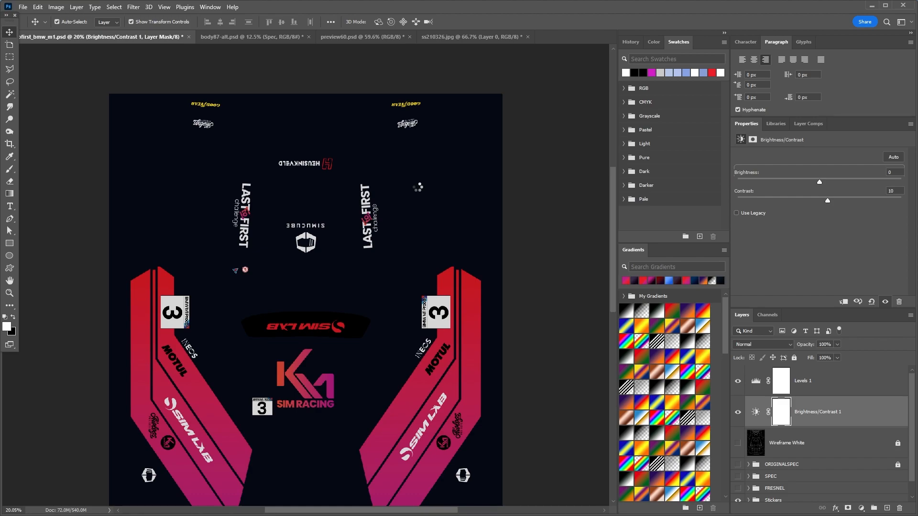